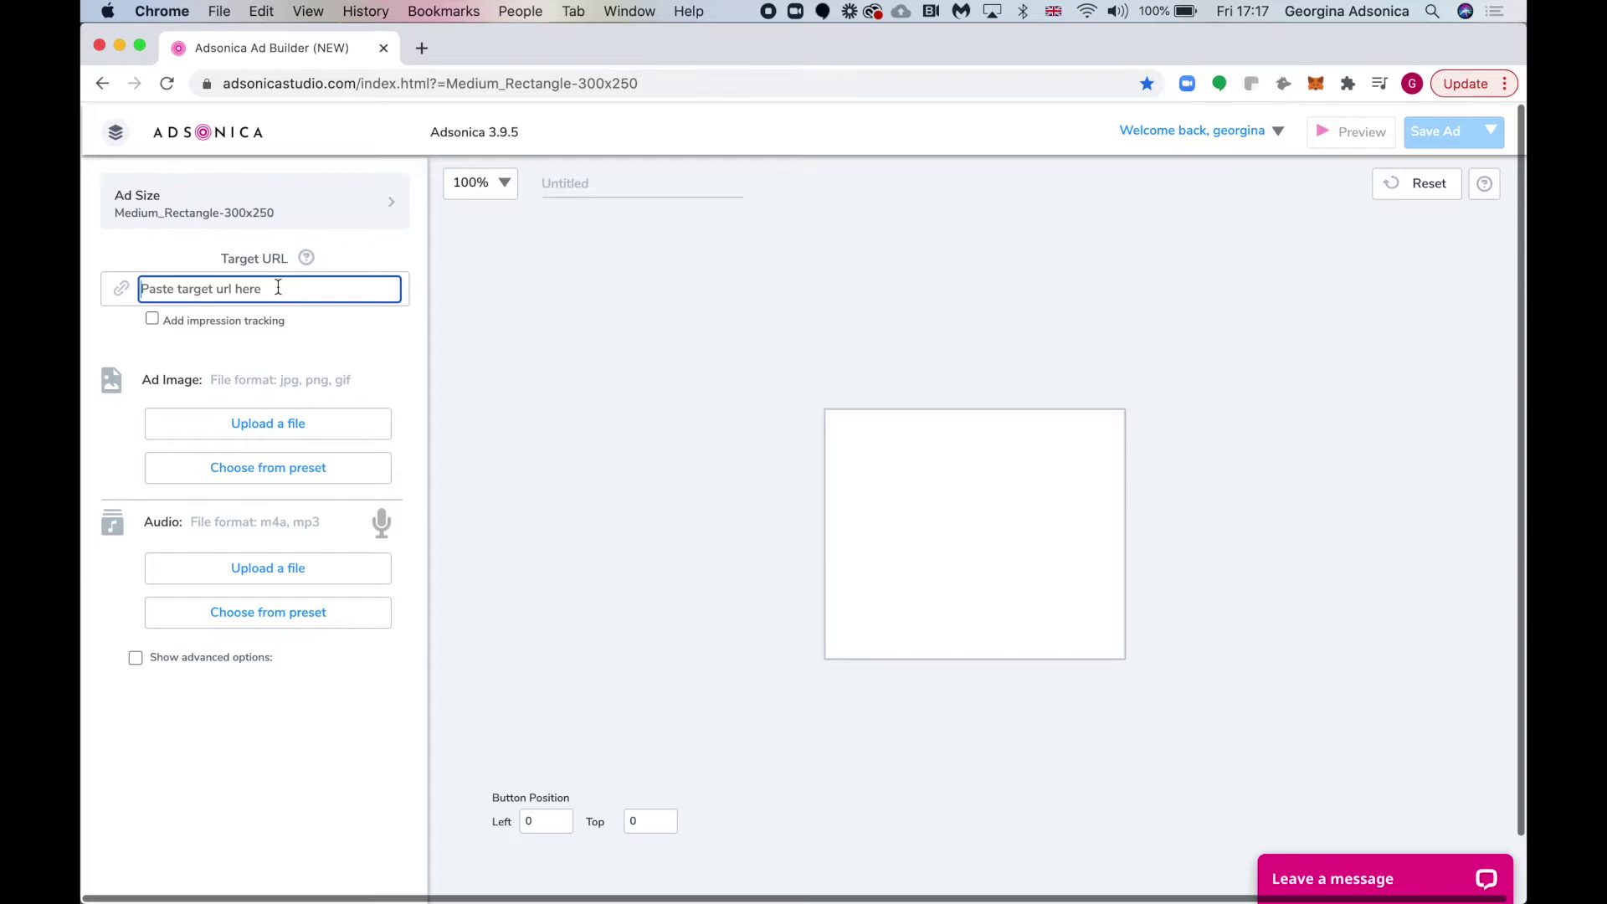
pyautogui.write('https://www.chenford.com')
pyautogui.click(330, 320)
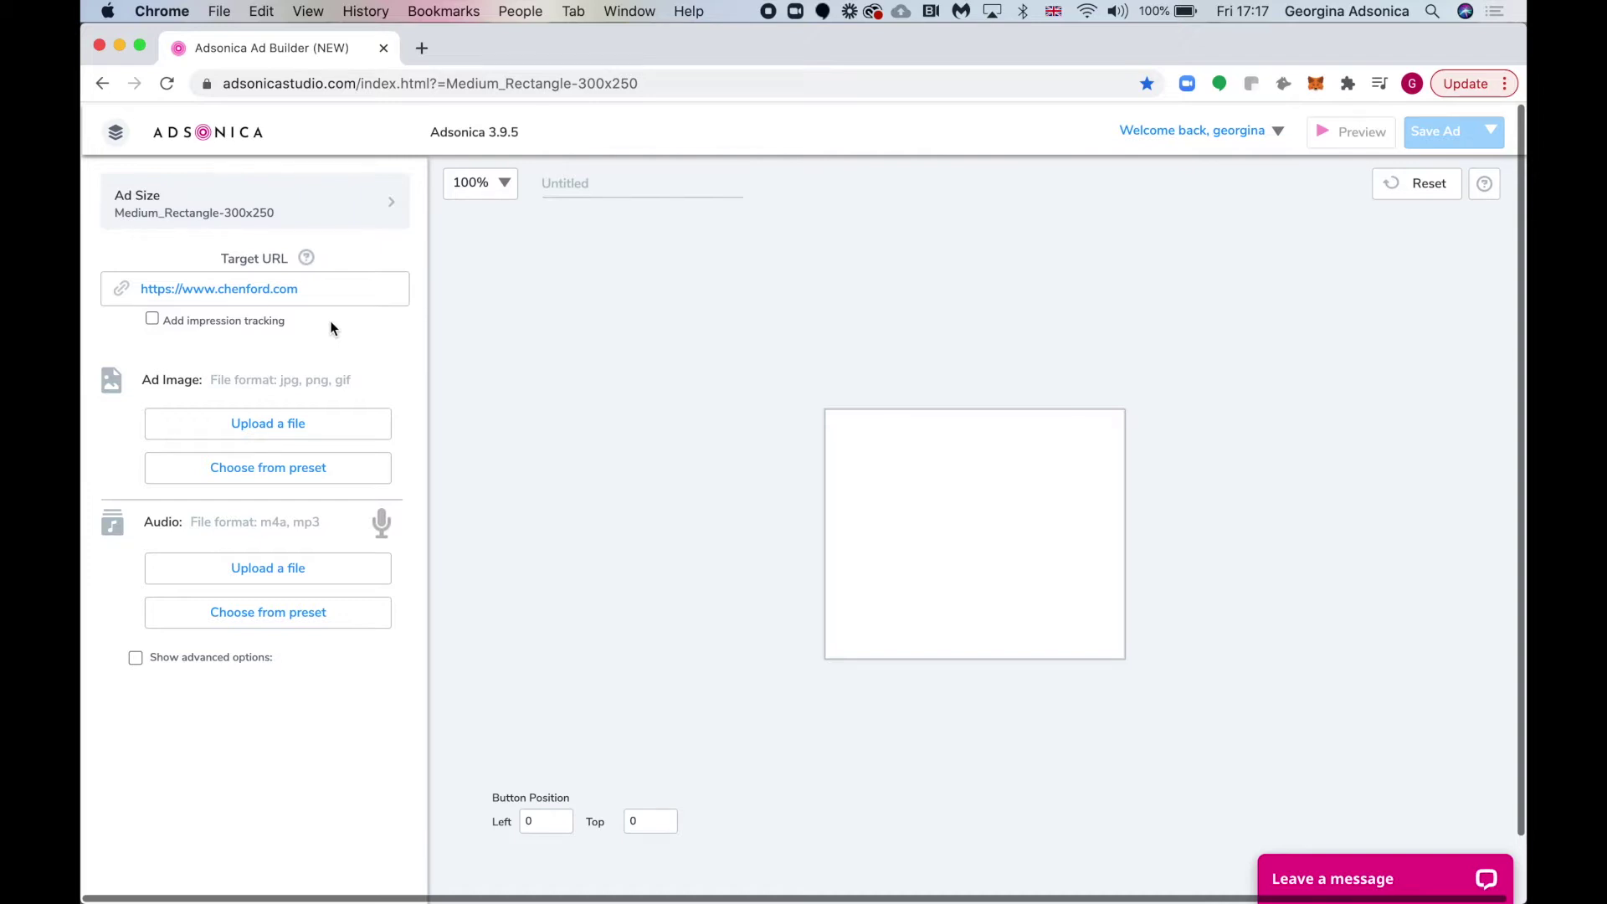
pyautogui.click(343, 434)
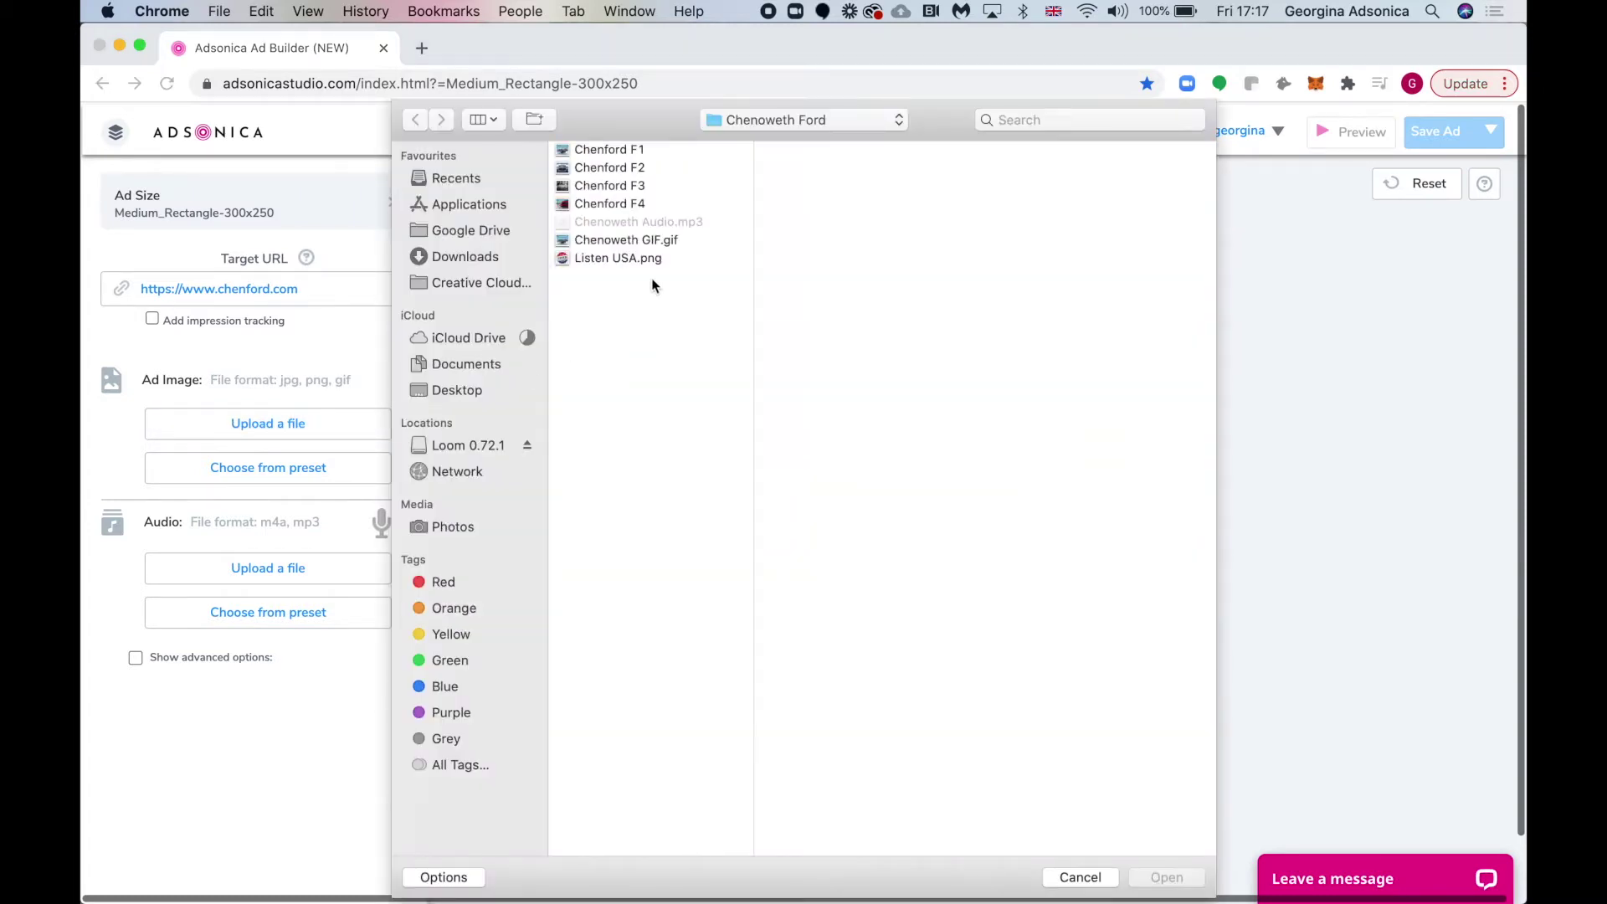
pyautogui.click(646, 243)
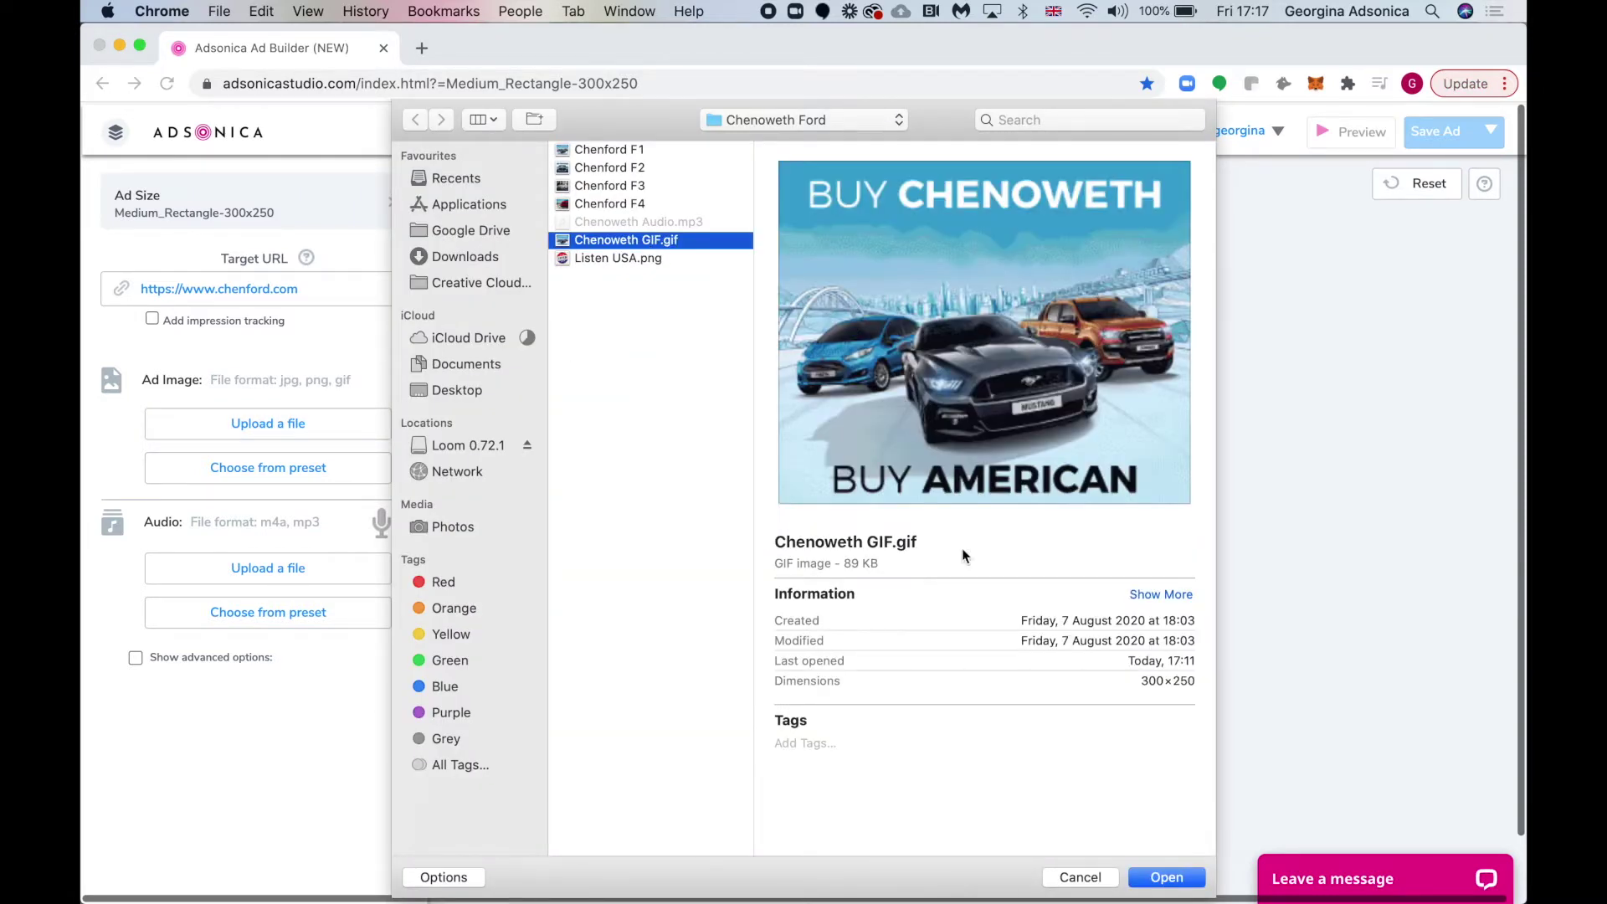
pyautogui.click(1166, 878)
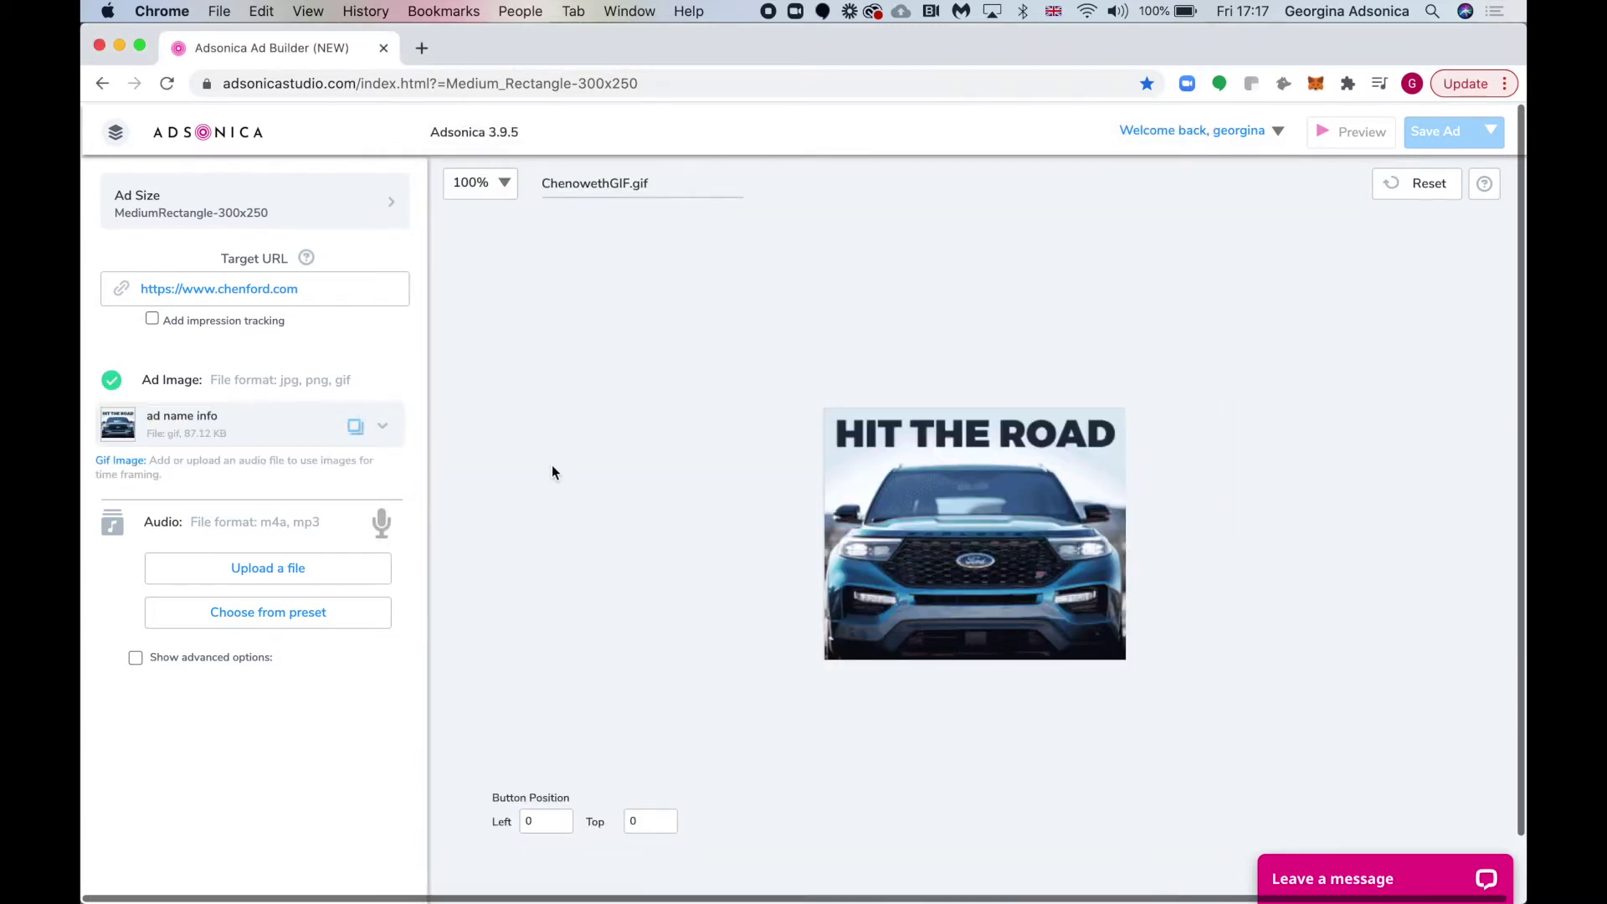
# Step: Upload Chenoweth Audio.mp3 as the ad's audio
pyautogui.click(318, 580)
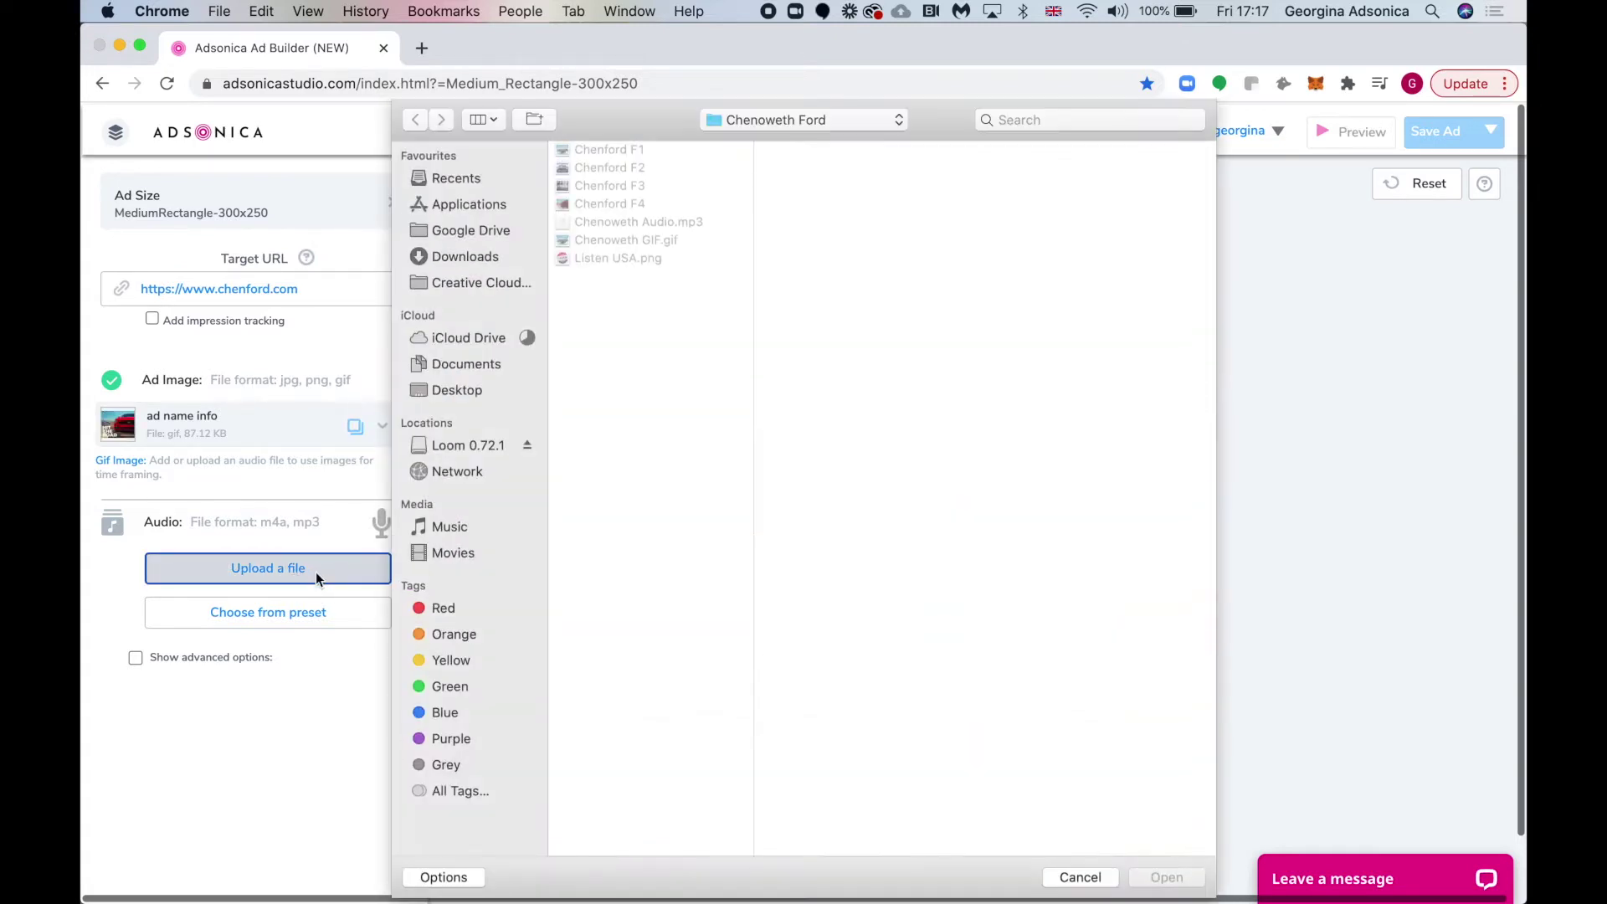
pyautogui.click(665, 221)
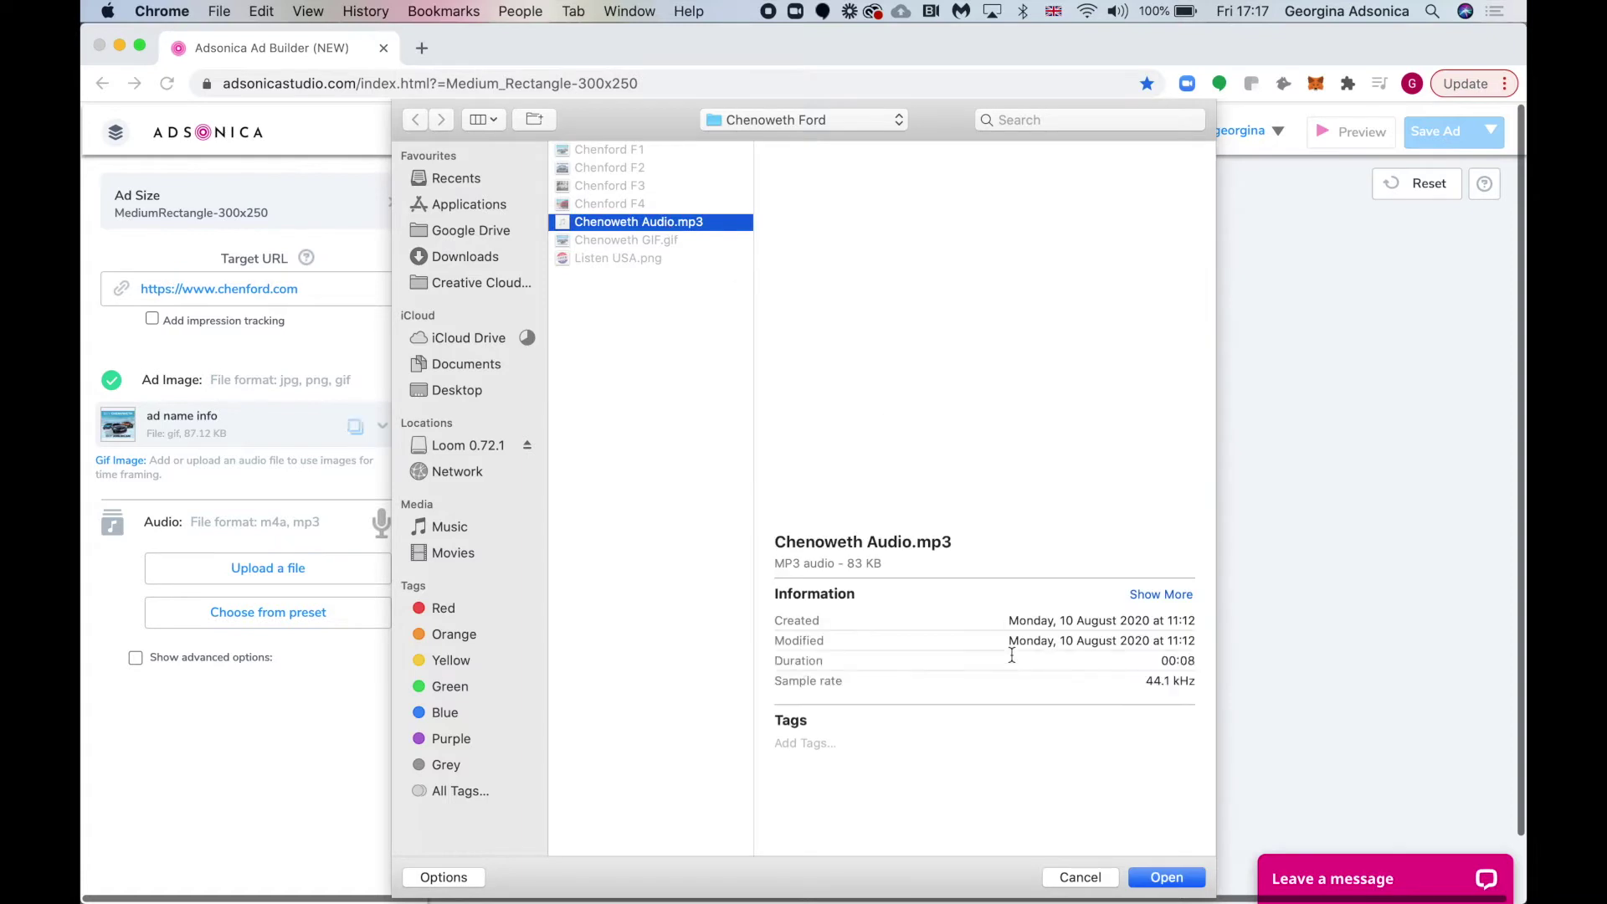
pyautogui.click(1168, 878)
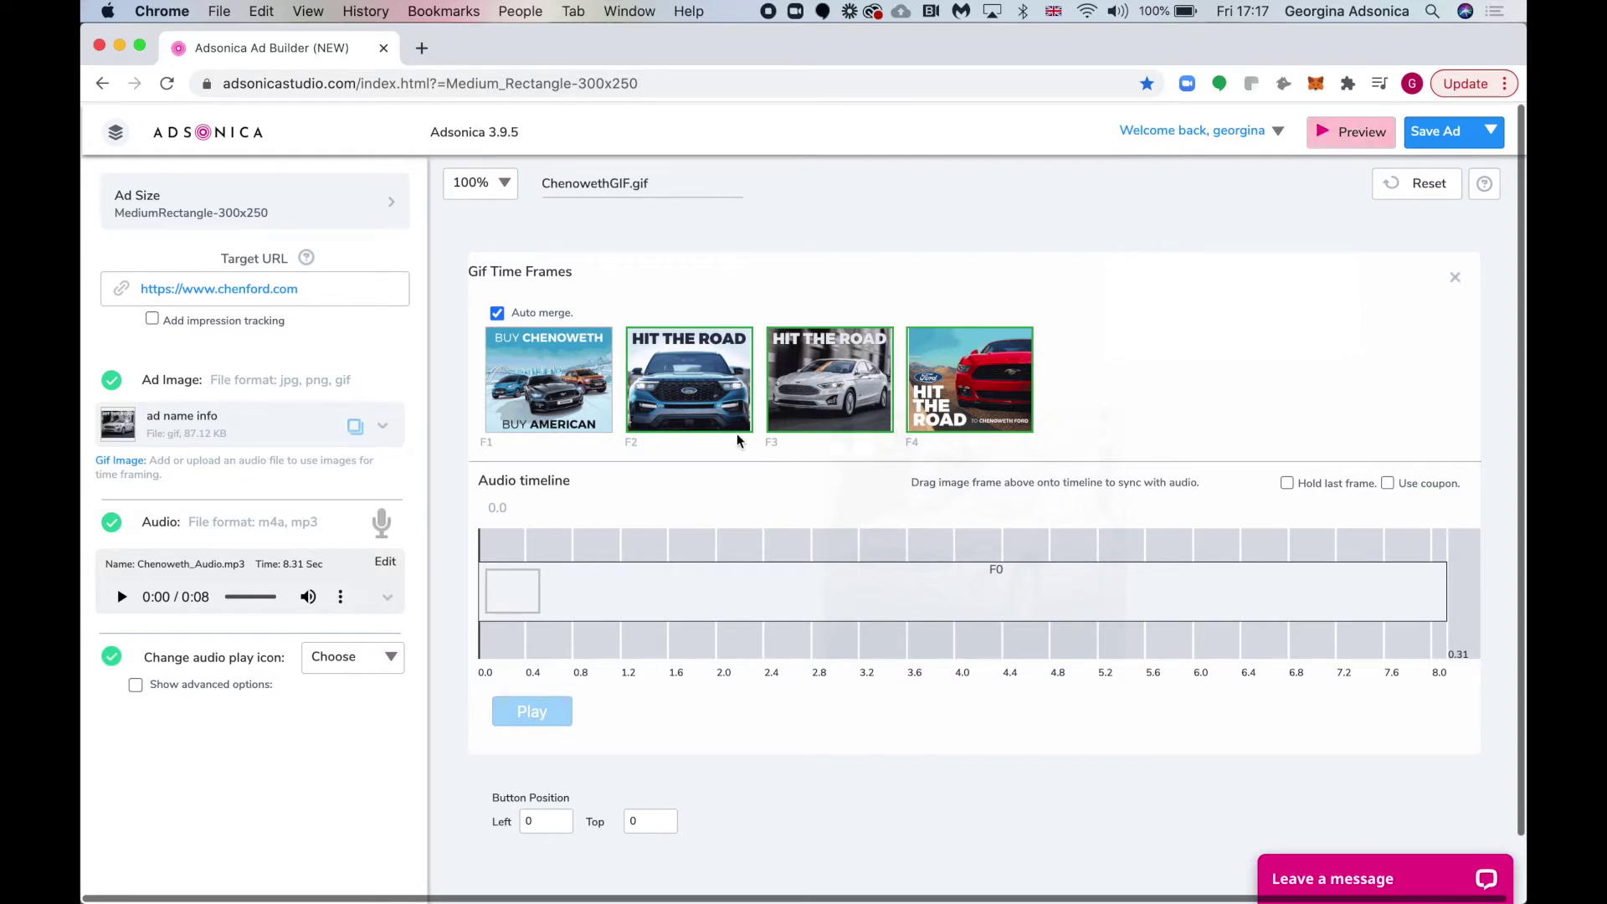
# Step: Place GIF frames F1 to F4 in order on the audio timeline, starting at about 0, 1.6, 3.1 and 4.7 seconds
pyautogui.moveTo(558, 381); pyautogui.dragTo(527, 586)
pyautogui.moveTo(716, 398); pyautogui.dragTo(668, 578)
pyautogui.moveTo(802, 403); pyautogui.dragTo(842, 592)
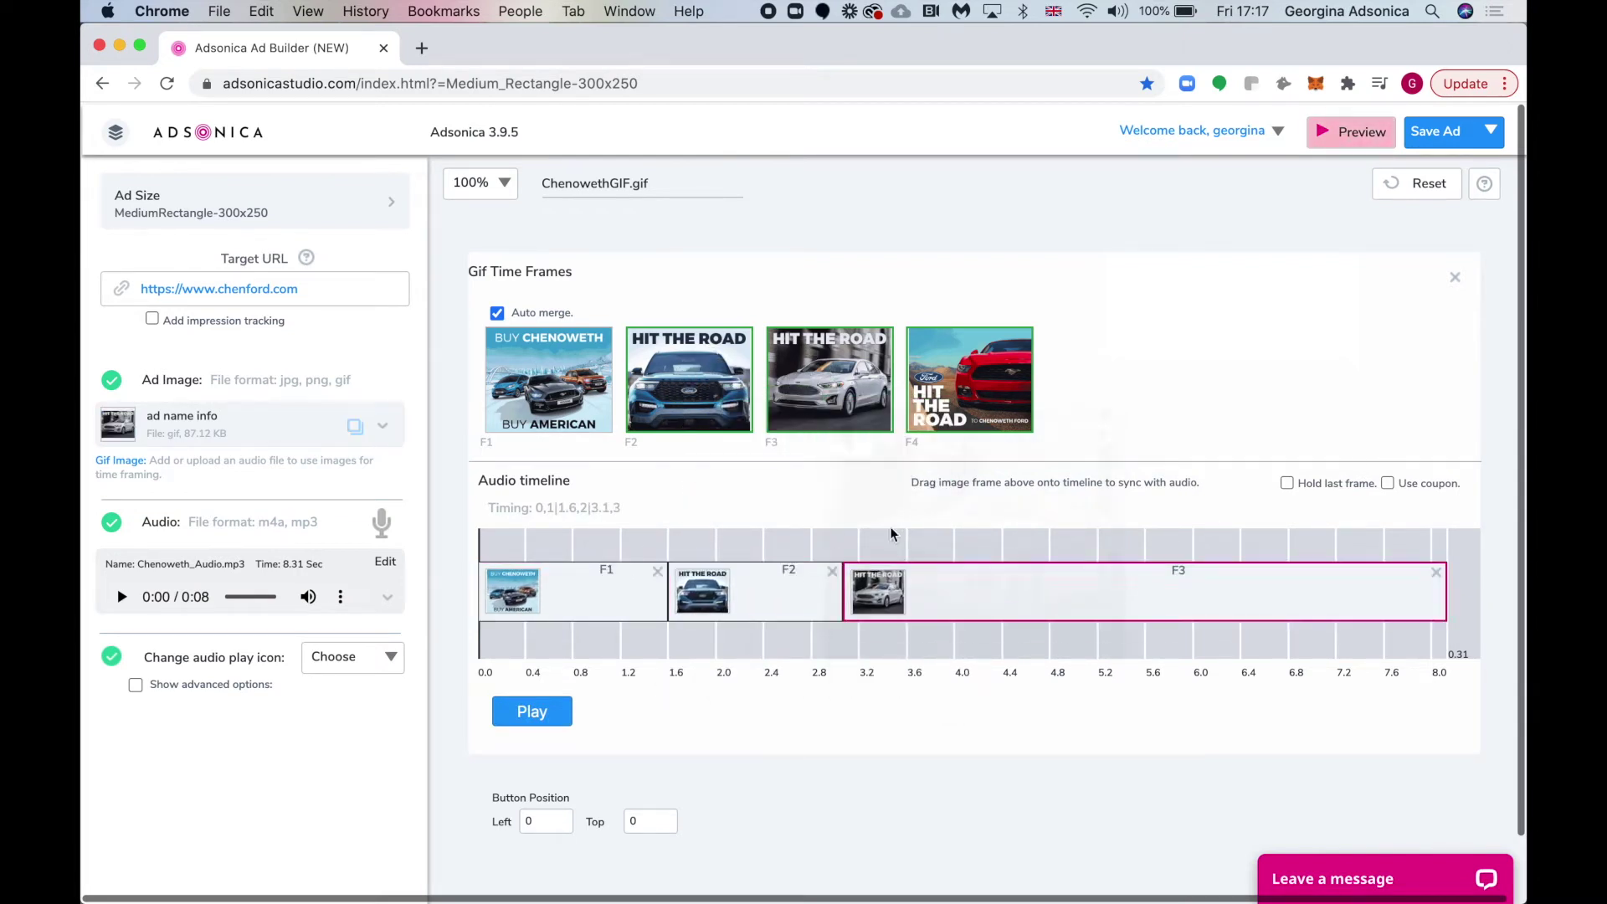
pyautogui.moveTo(976, 375); pyautogui.dragTo(1022, 591)
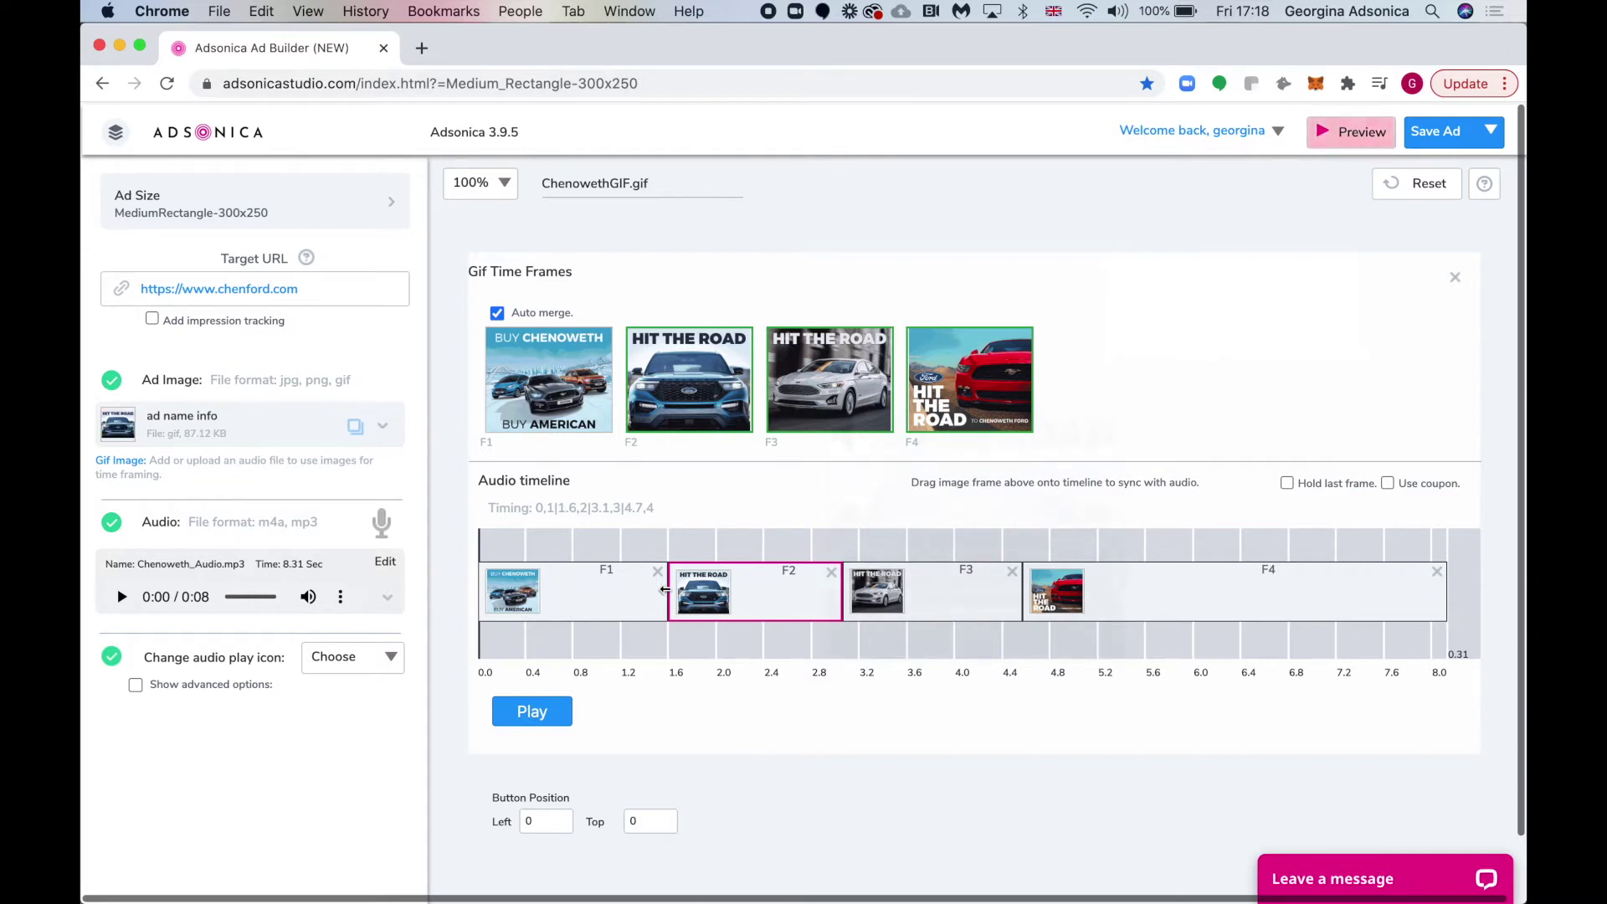
# Step: Adjust the frame start times on the audio timeline to 2.4 for F2, 3.2 for F3 and 4.1 for F4
pyautogui.moveTo(665, 591); pyautogui.dragTo(762, 590)
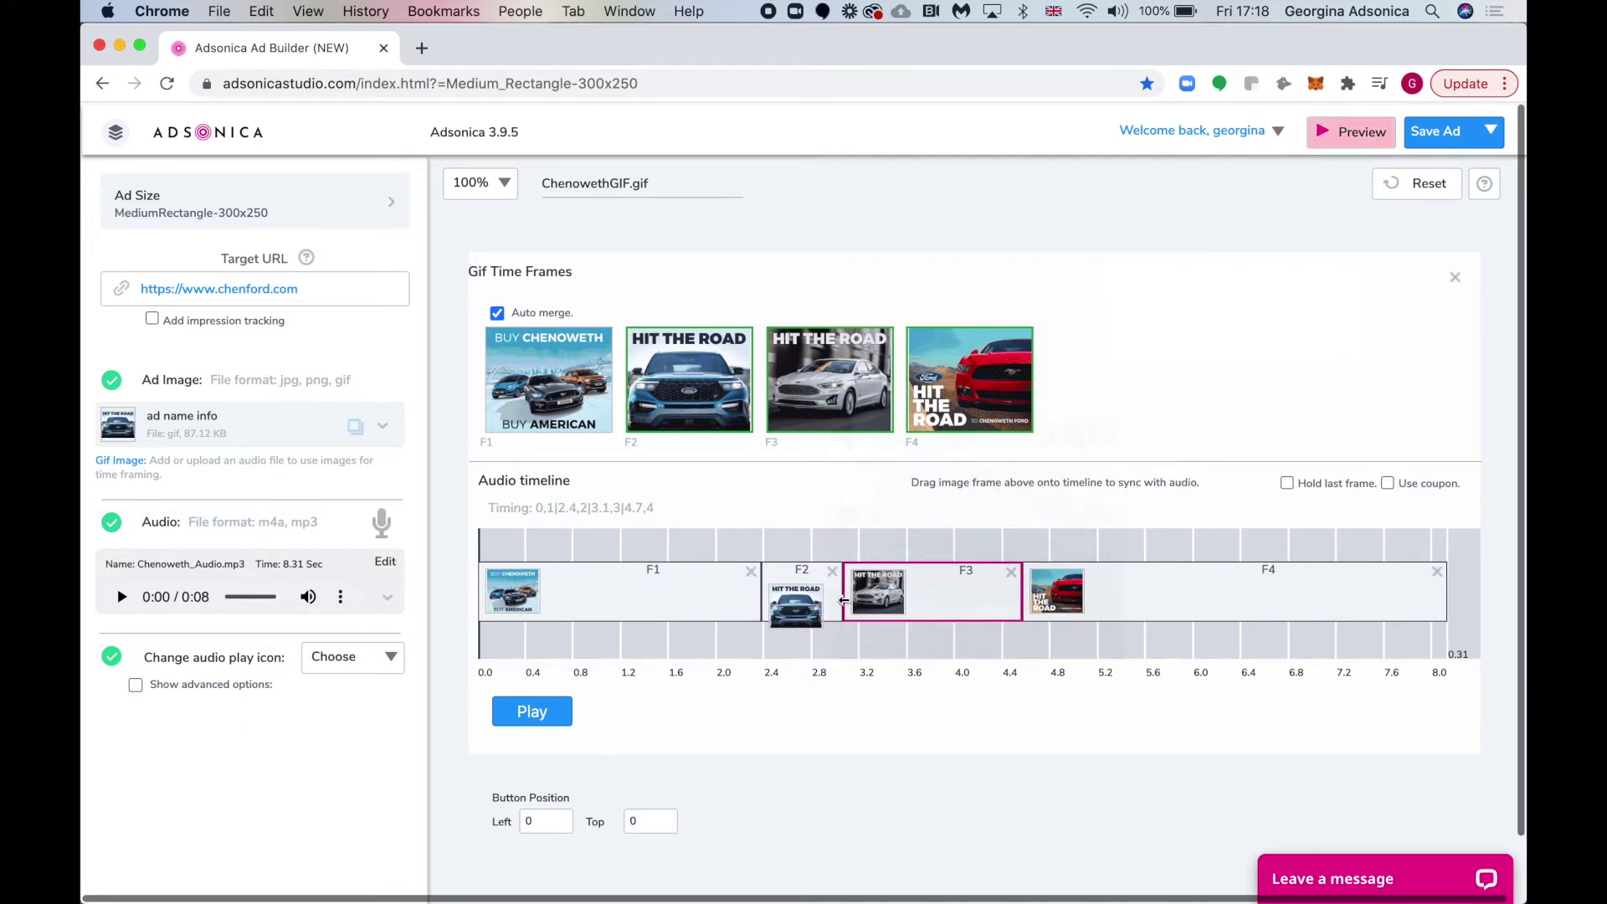
pyautogui.moveTo(844, 599)
pyautogui.mouseDown()
pyautogui.moveTo(864, 599)
pyautogui.moveTo(851, 600)
pyautogui.mouseUp()
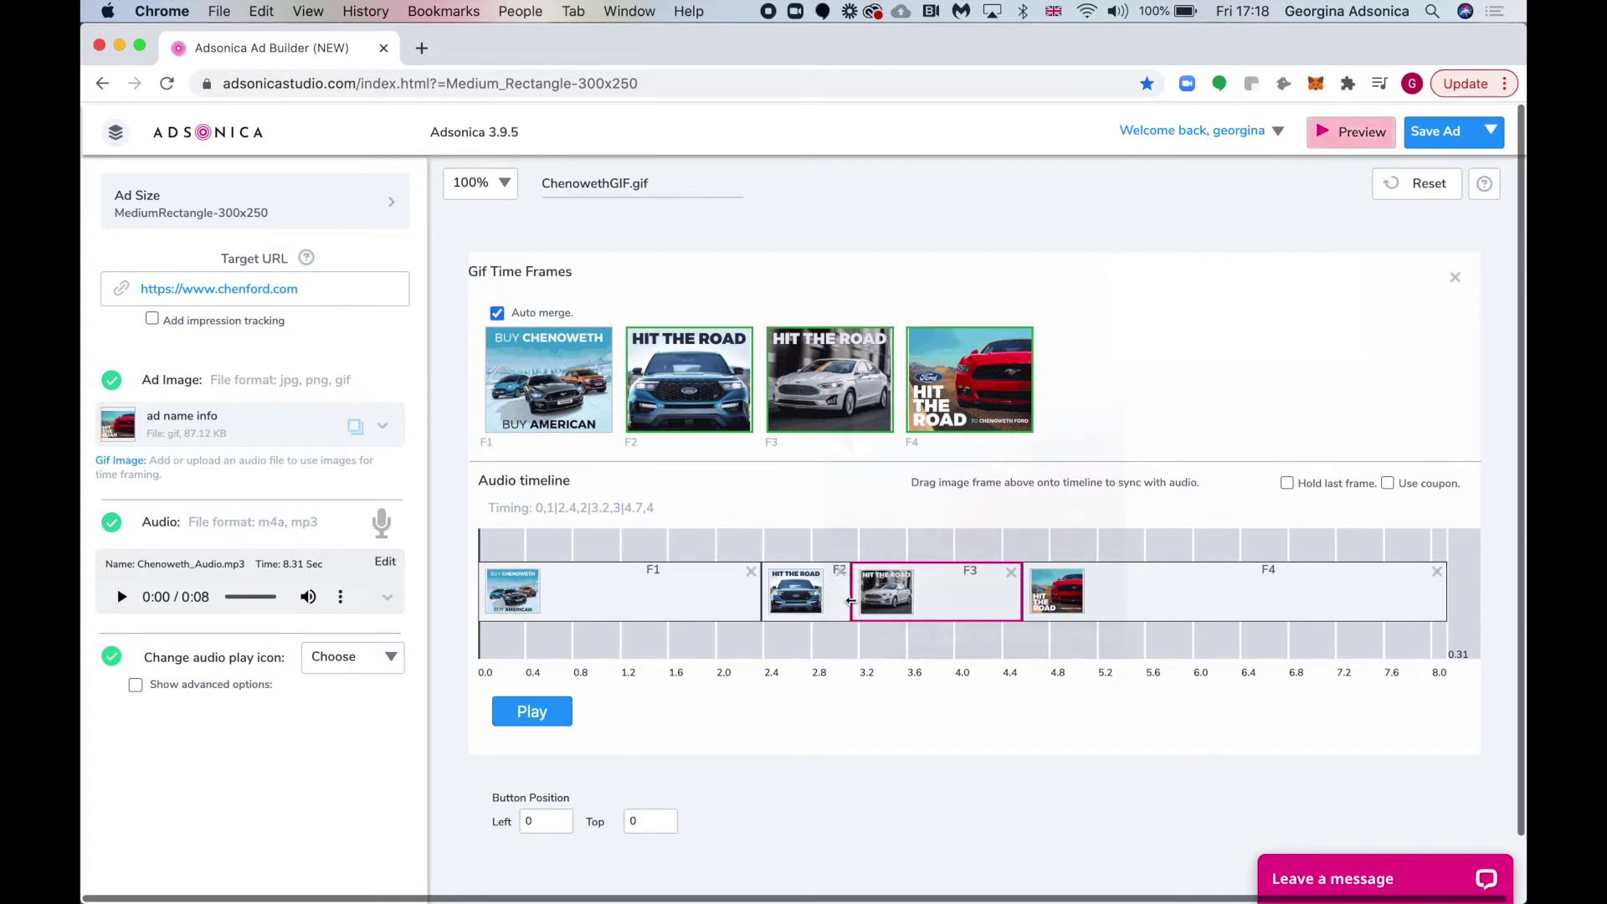
pyautogui.moveTo(1020, 601); pyautogui.dragTo(955, 599)
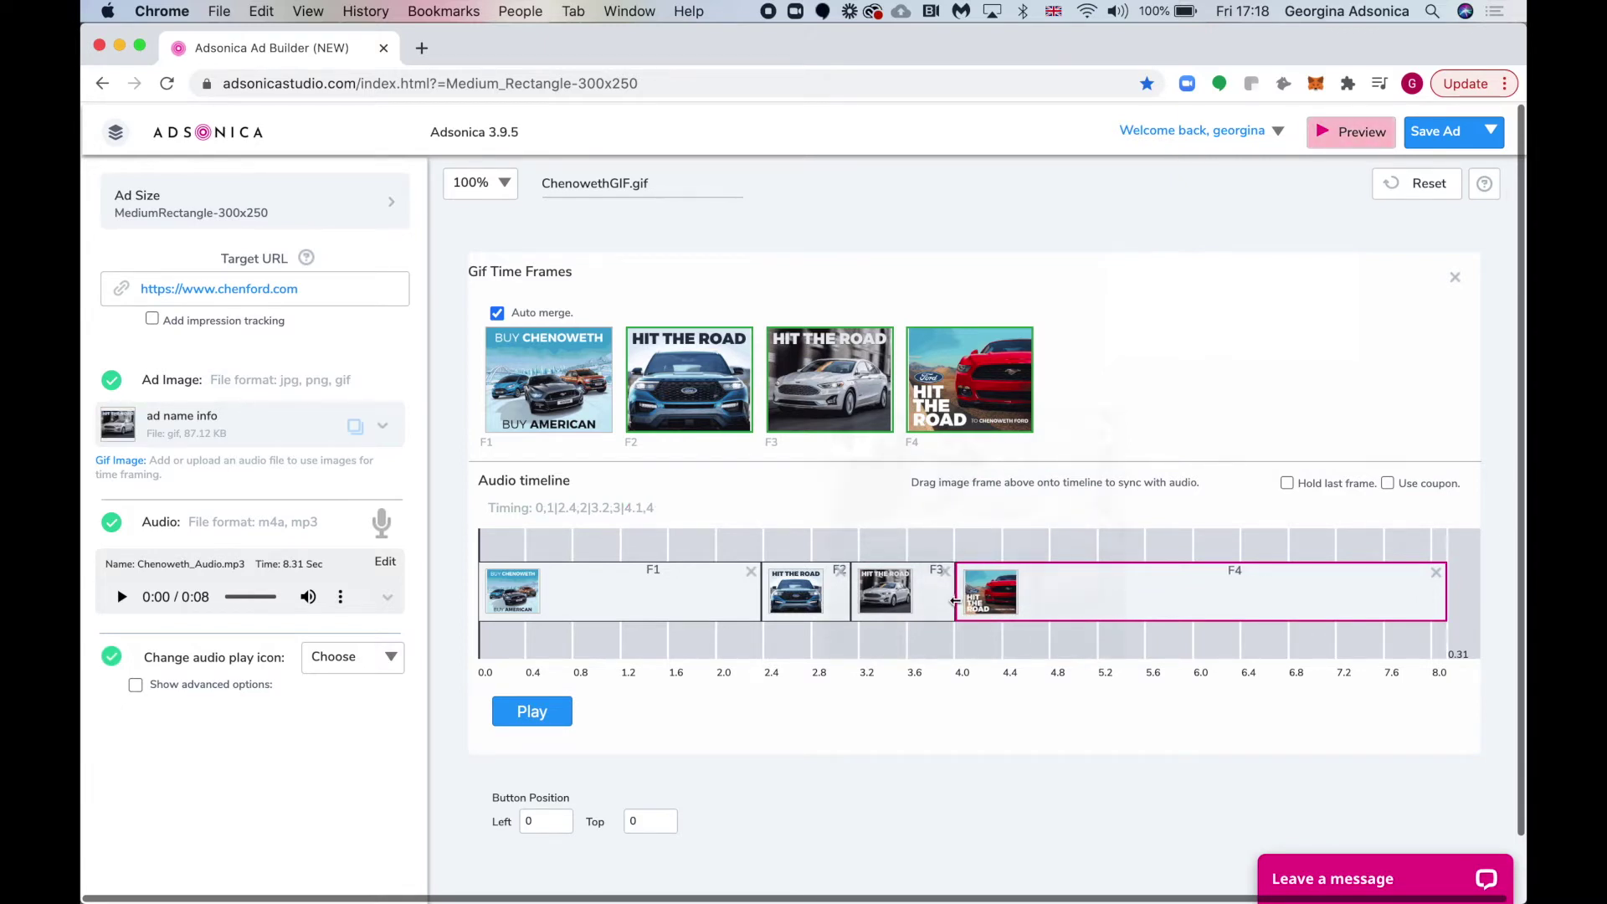
# Step: Play back part of the synced timeline to check the frame timing, stop it and close the GIF time frames editor
pyautogui.click(532, 711)
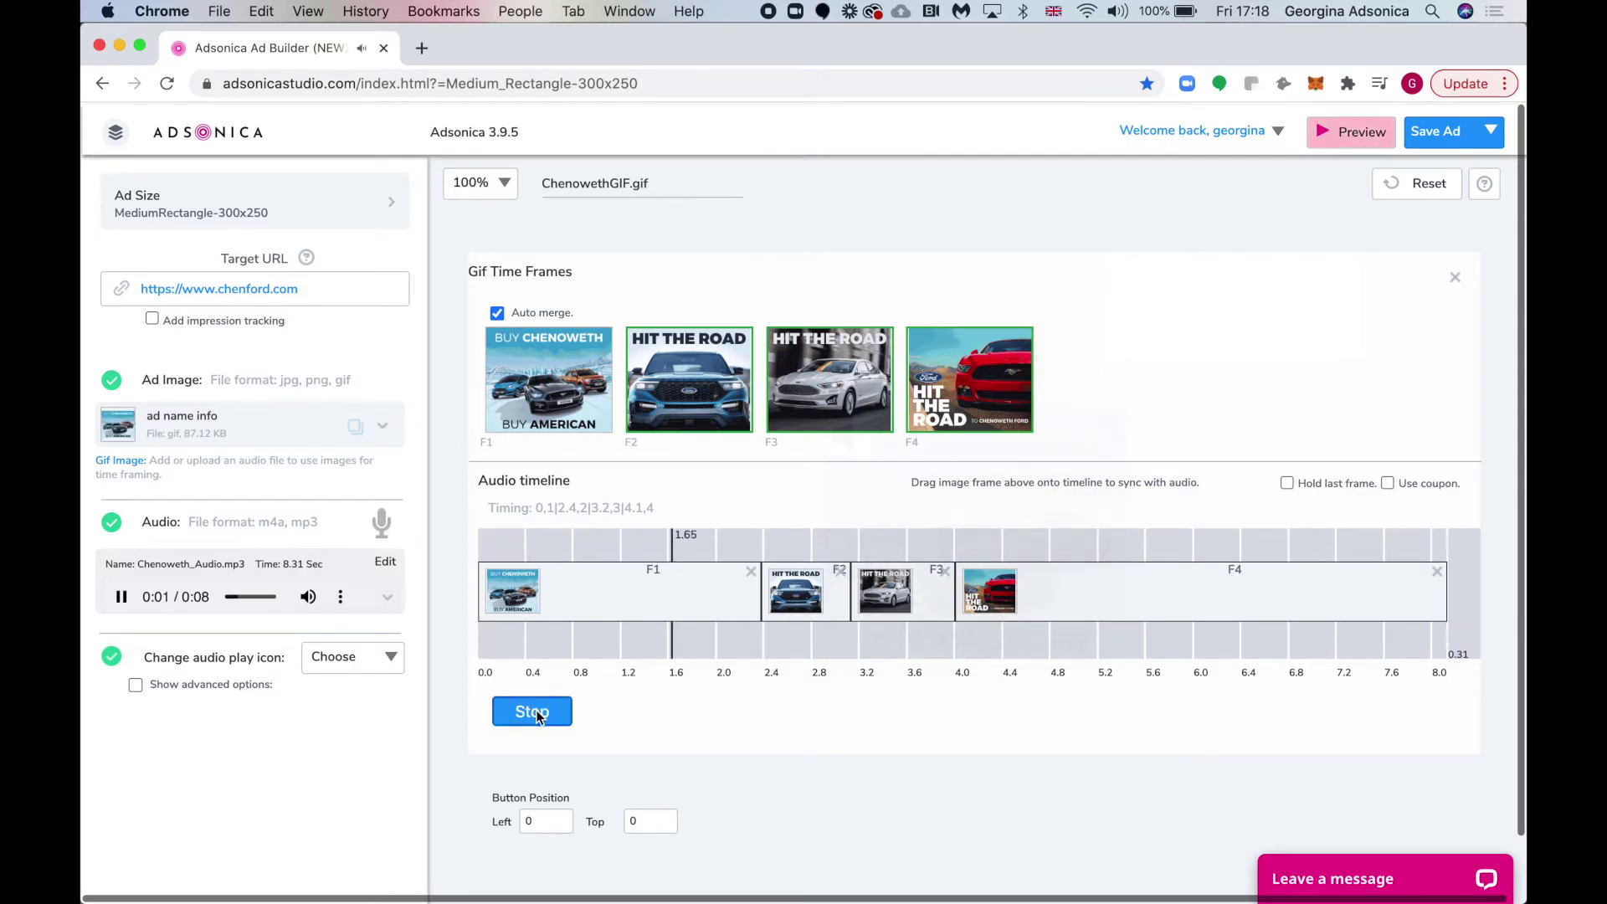
pyautogui.click(536, 714)
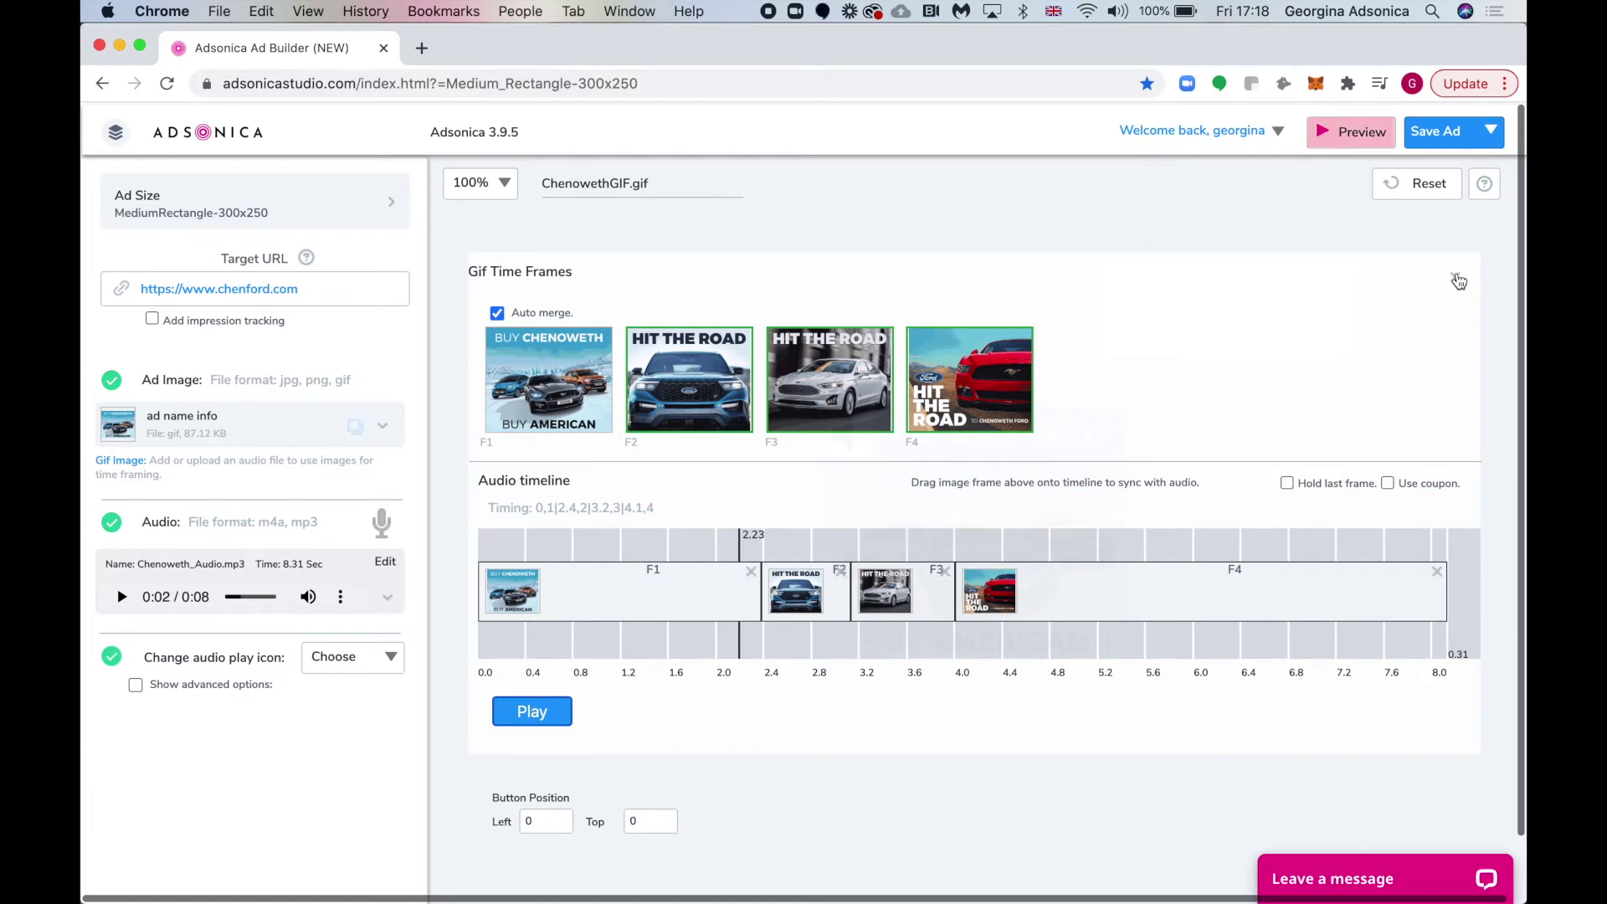
pyautogui.click(1457, 280)
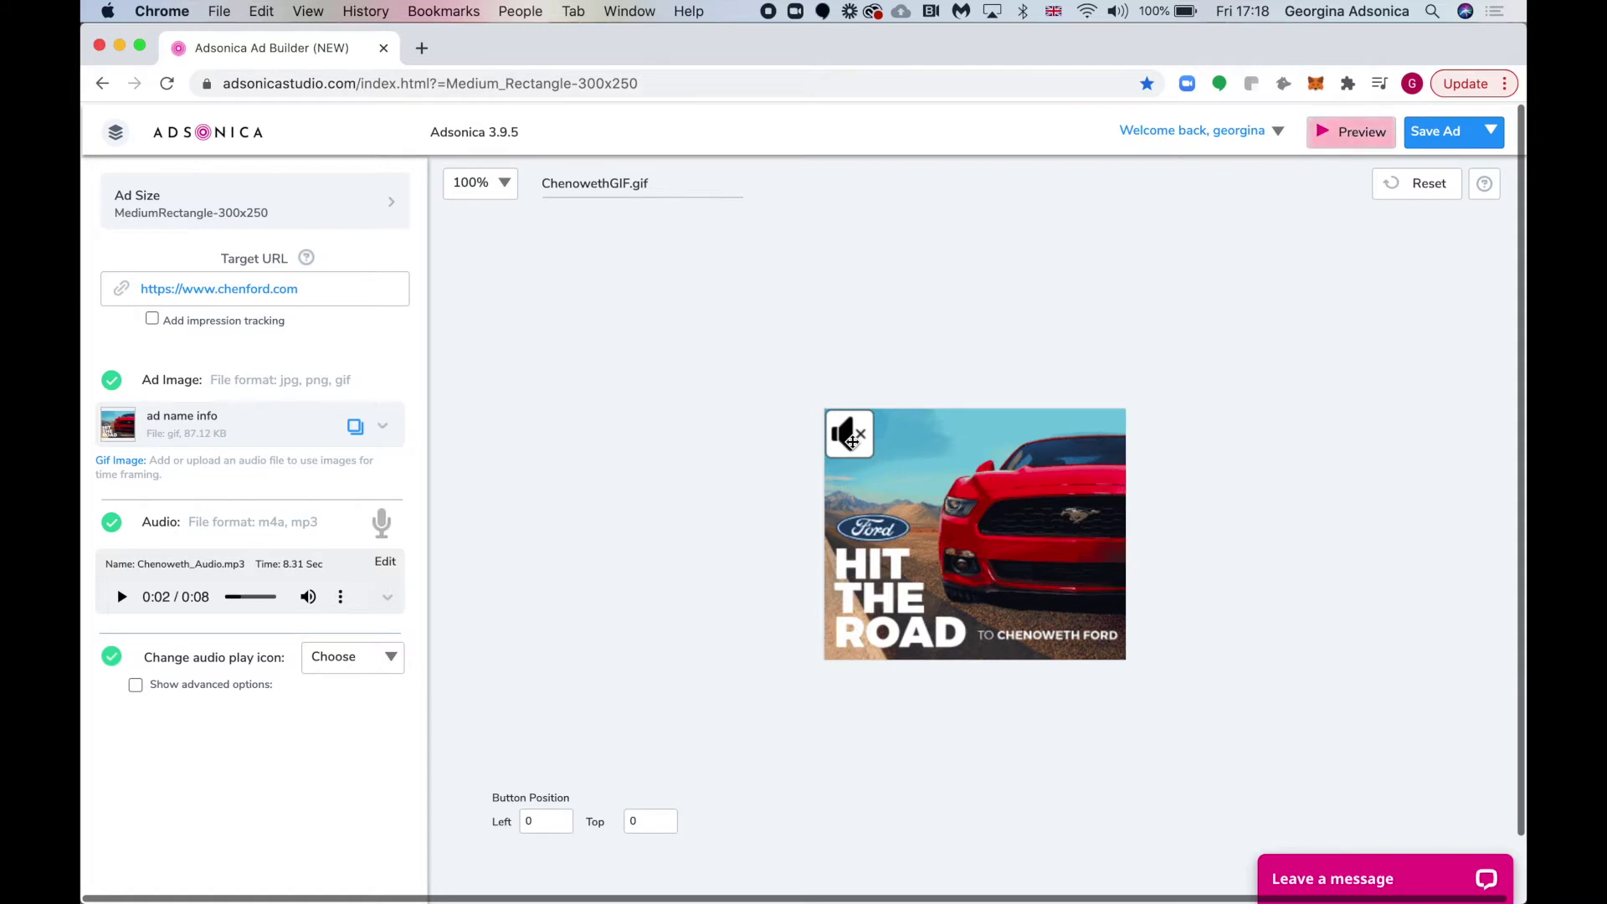
# Step: Replace the audio play icon with the image Listen USA.png and place it on the ad at about left 115, top 46
pyautogui.click(381, 667)
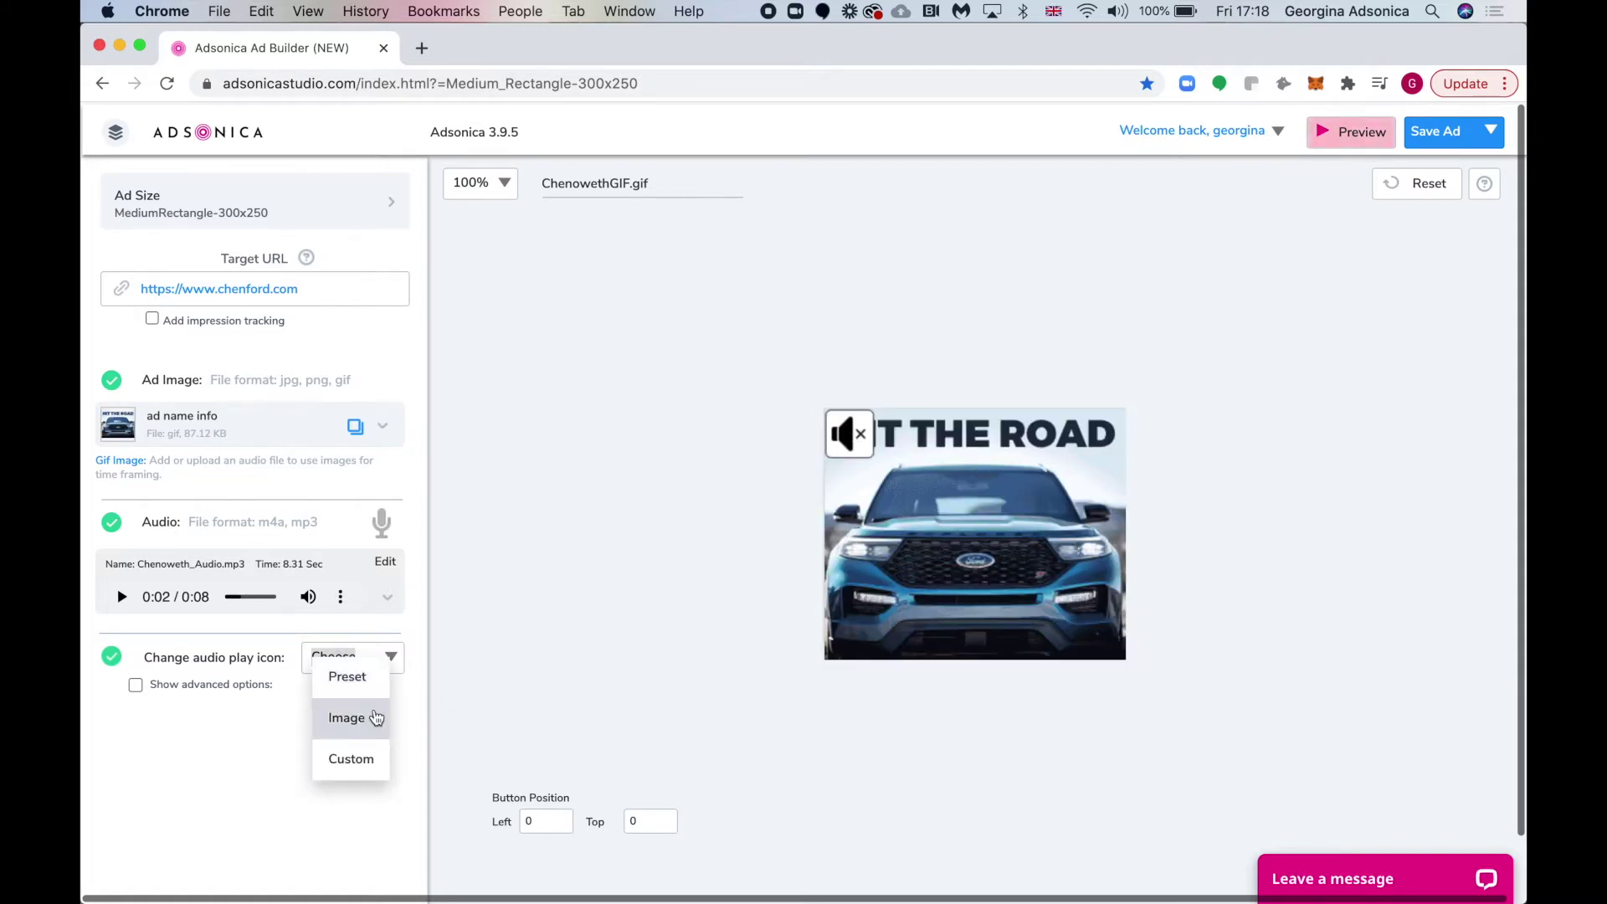
pyautogui.click(376, 717)
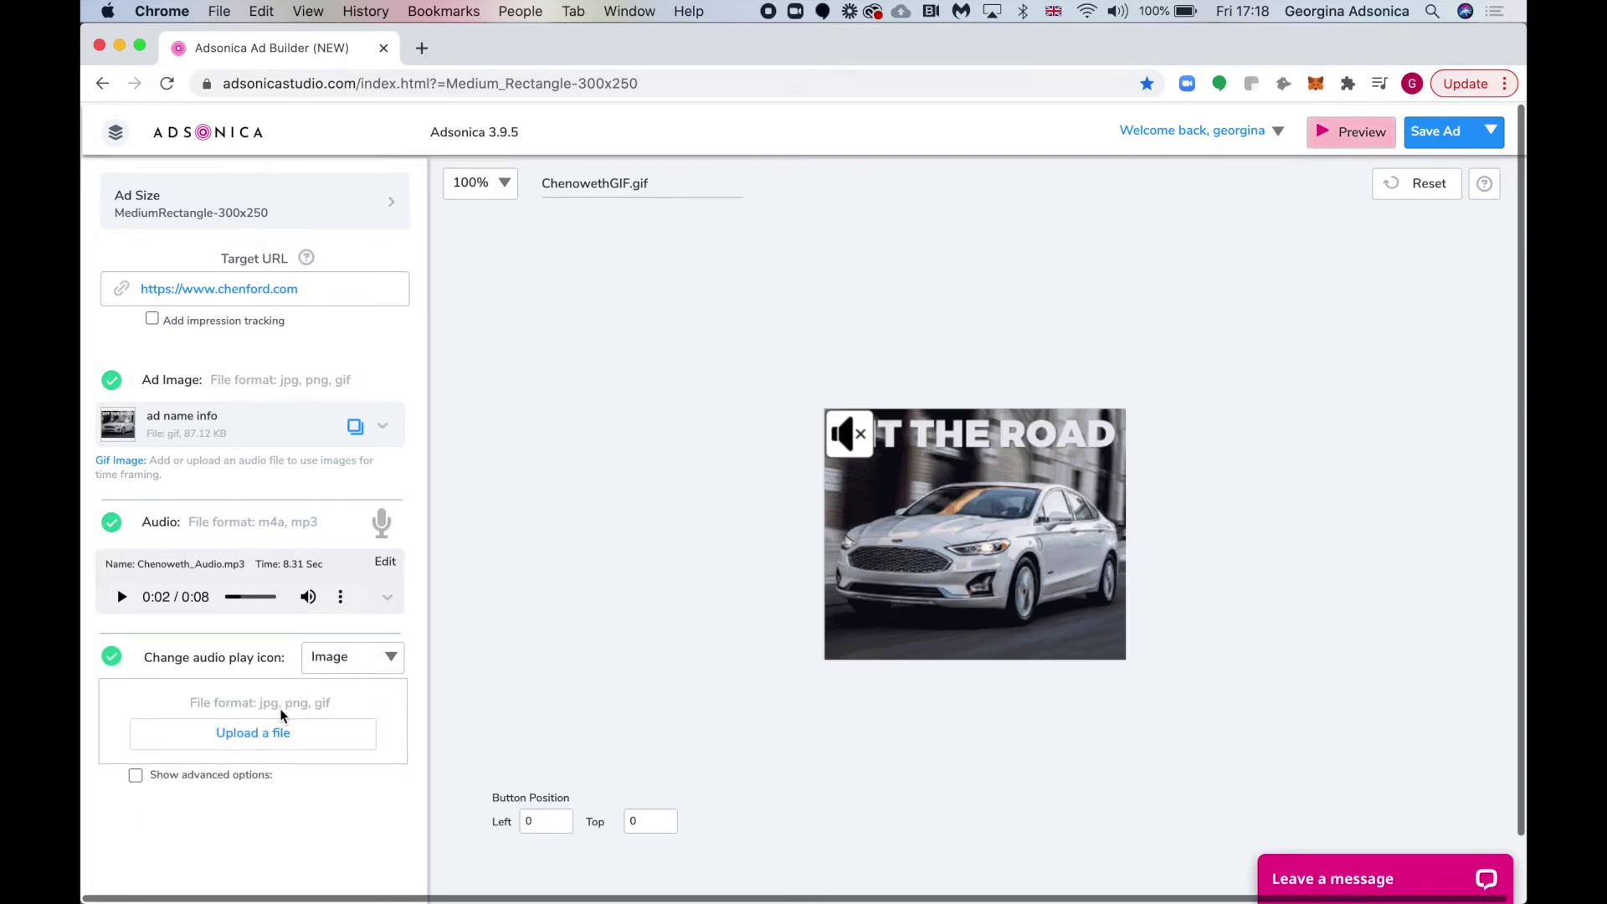
pyautogui.click(310, 734)
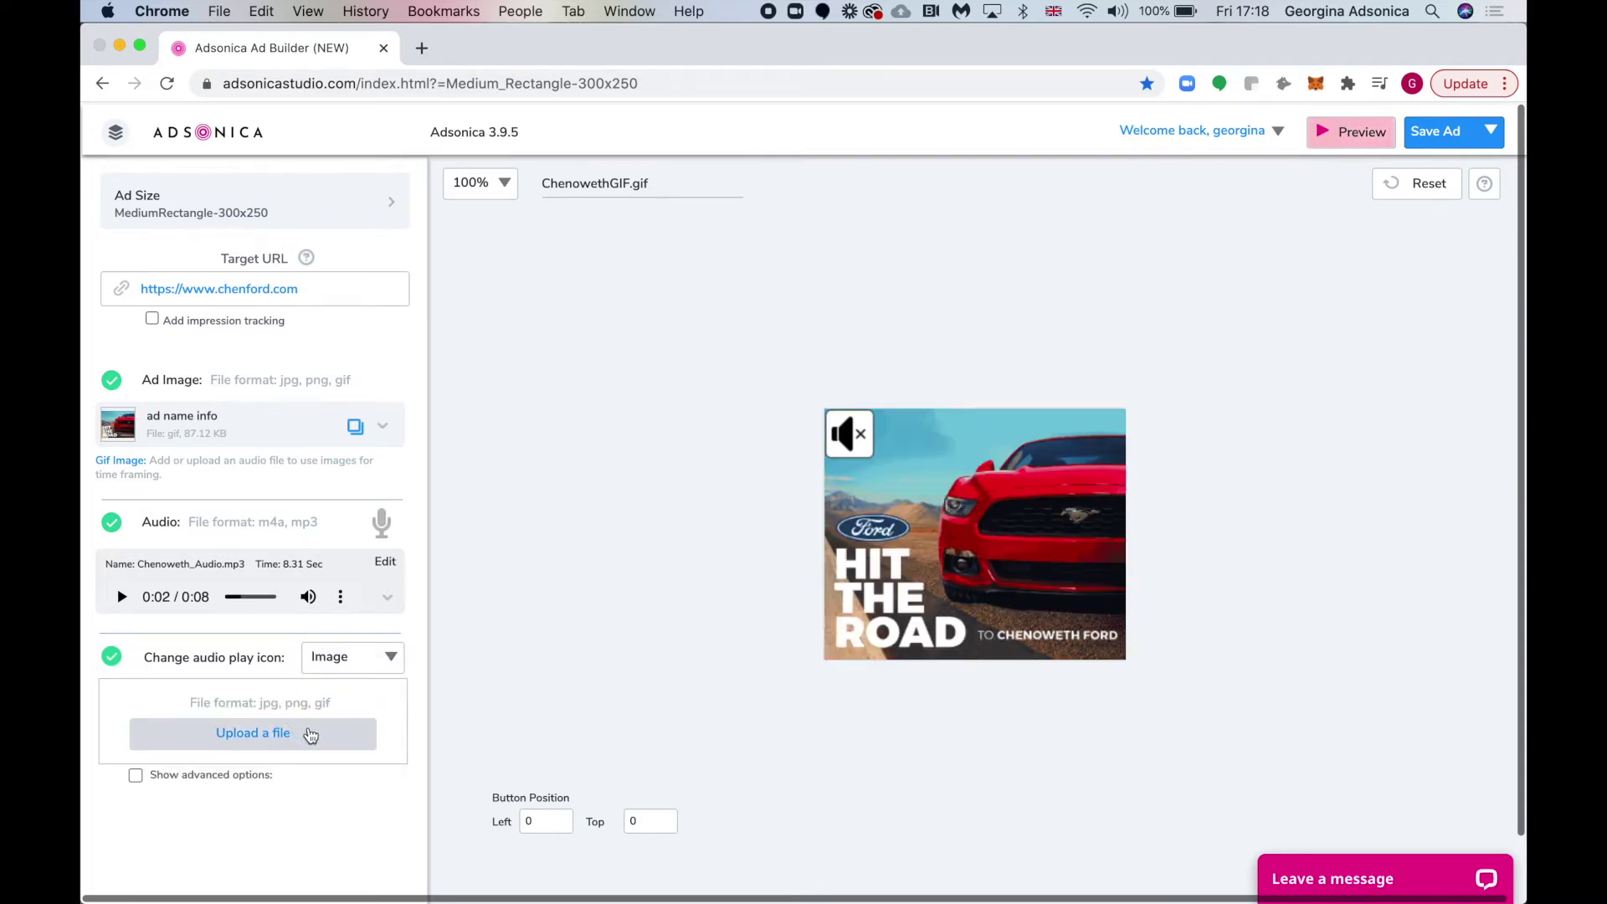
pyautogui.click(620, 260)
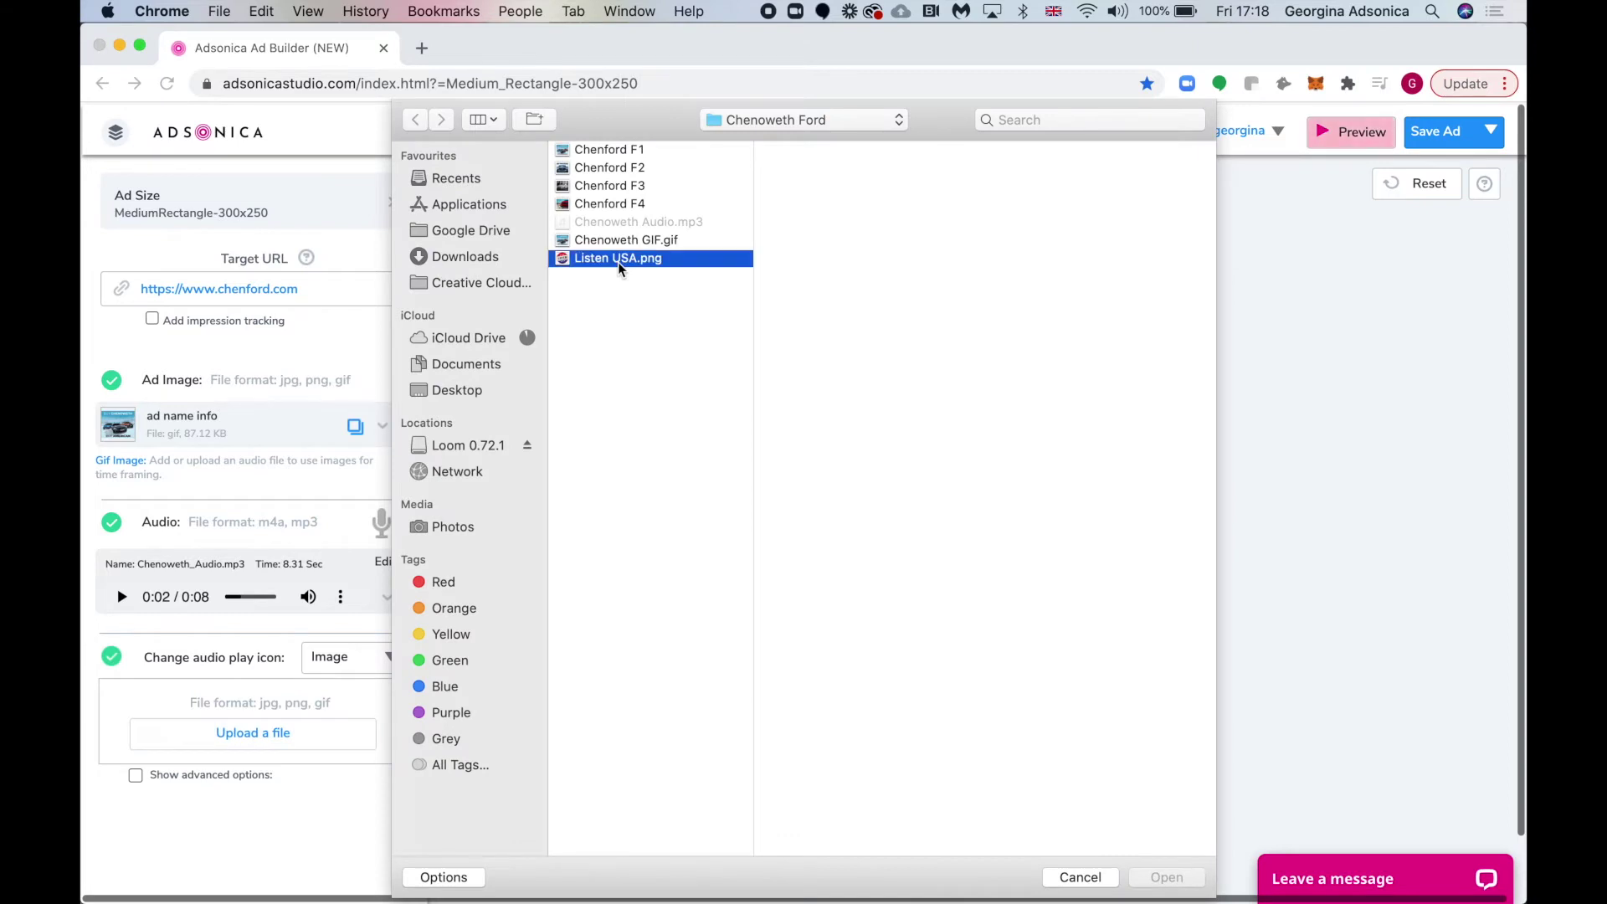
pyautogui.click(1174, 881)
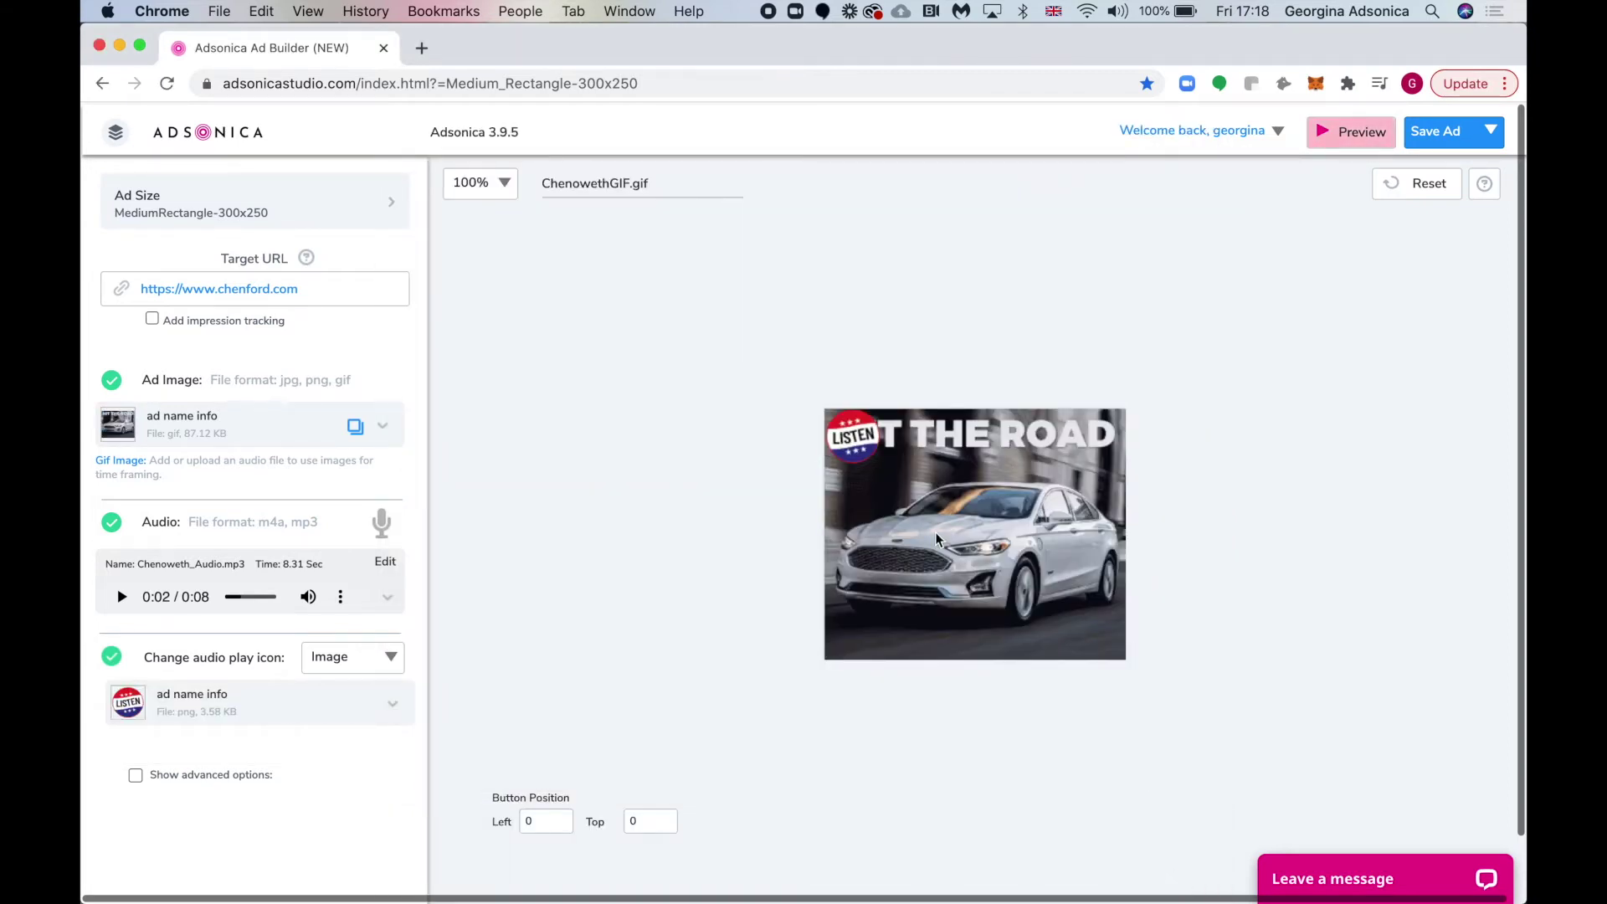
pyautogui.moveTo(913, 444); pyautogui.dragTo(976, 479)
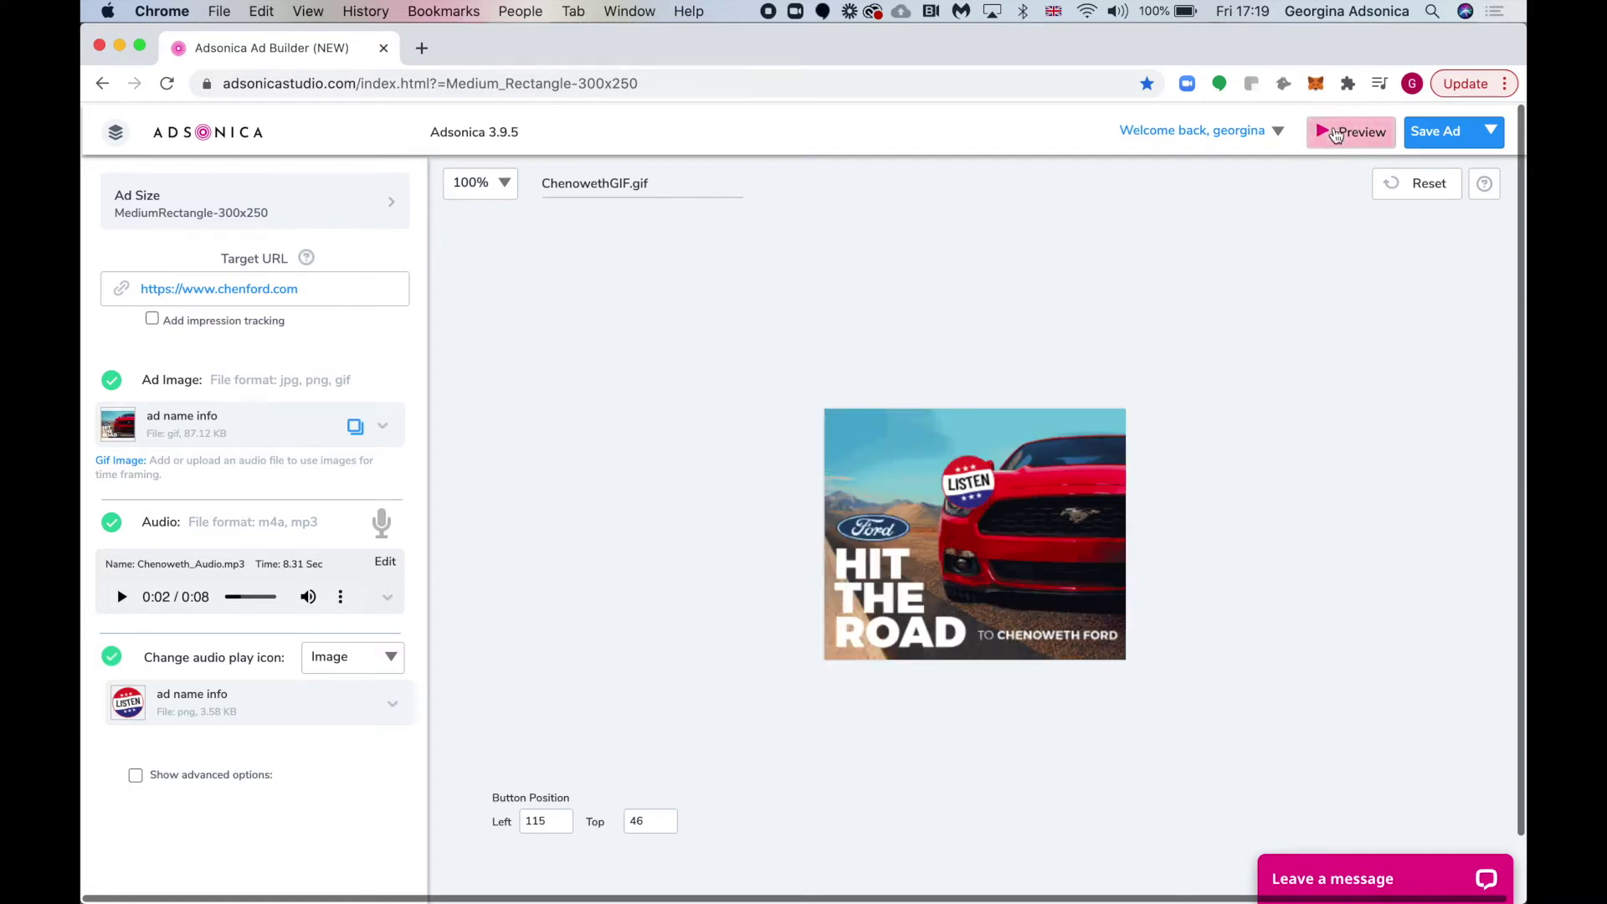
# Step: Preview the finished ad with its Listen button and look over the available save and download options
pyautogui.click(1335, 134)
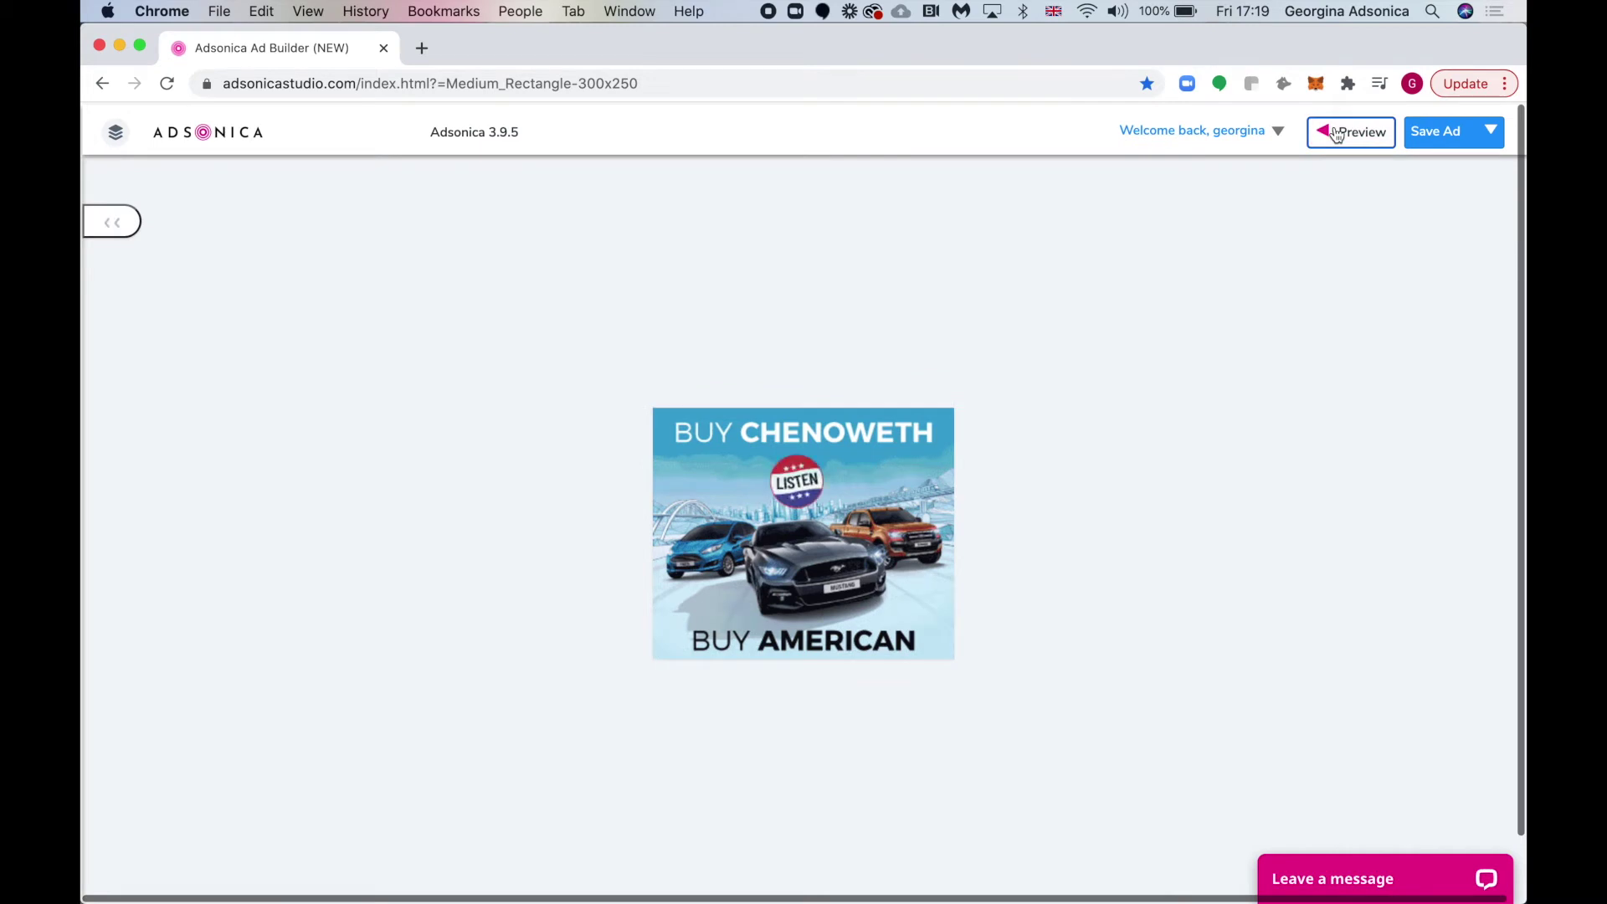
pyautogui.click(809, 498)
pyautogui.click(1491, 131)
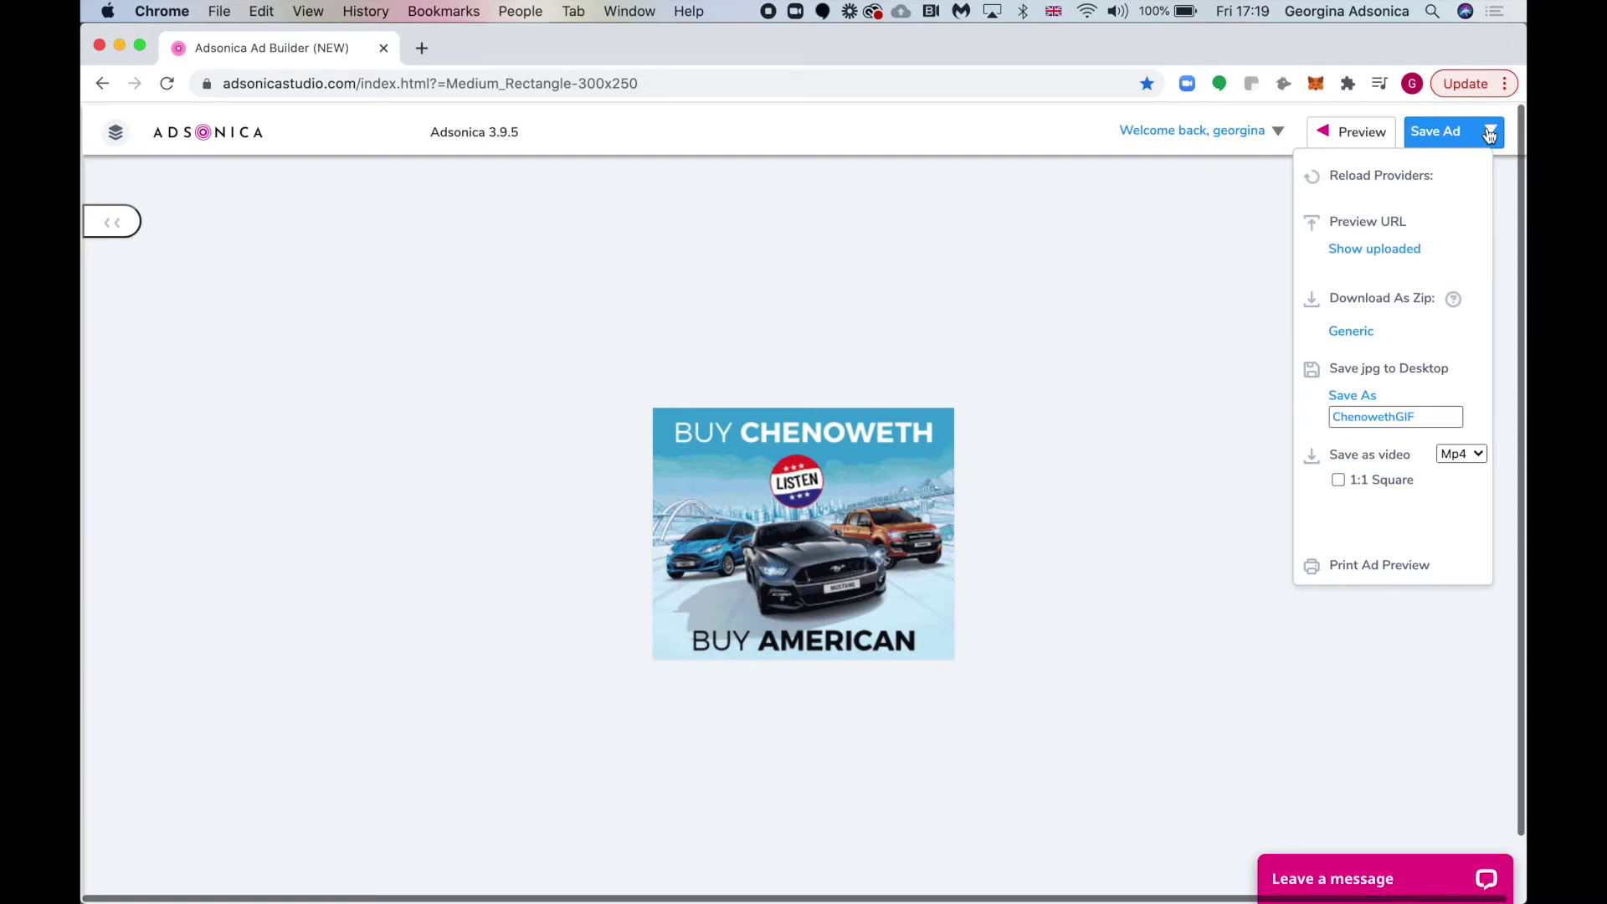
pyautogui.click(1122, 266)
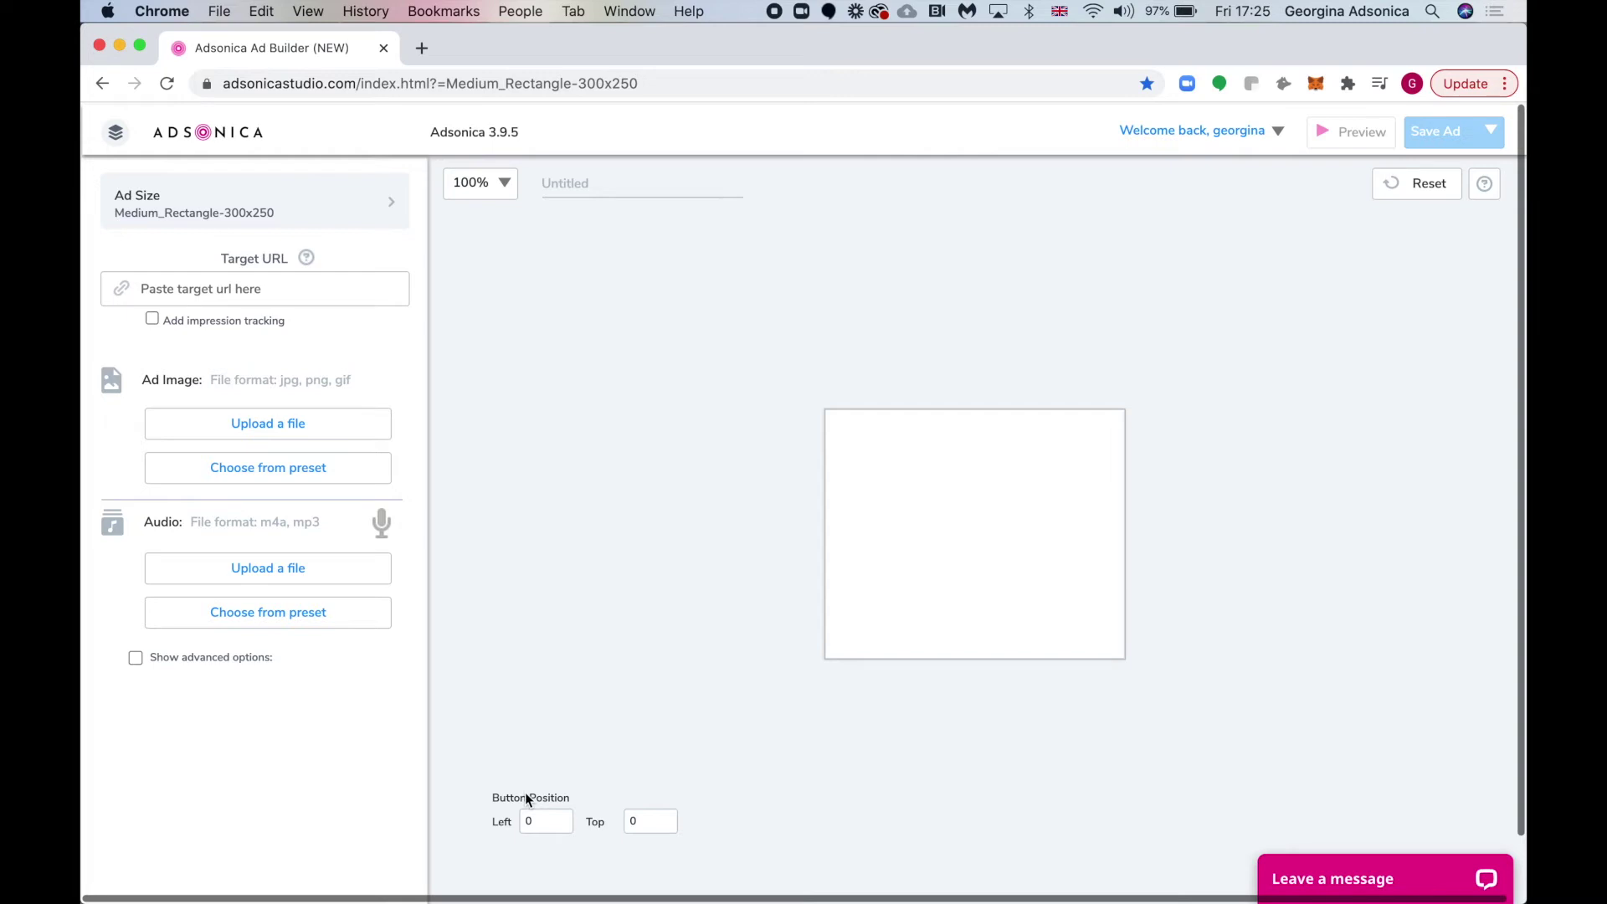
pyautogui.click(342, 293)
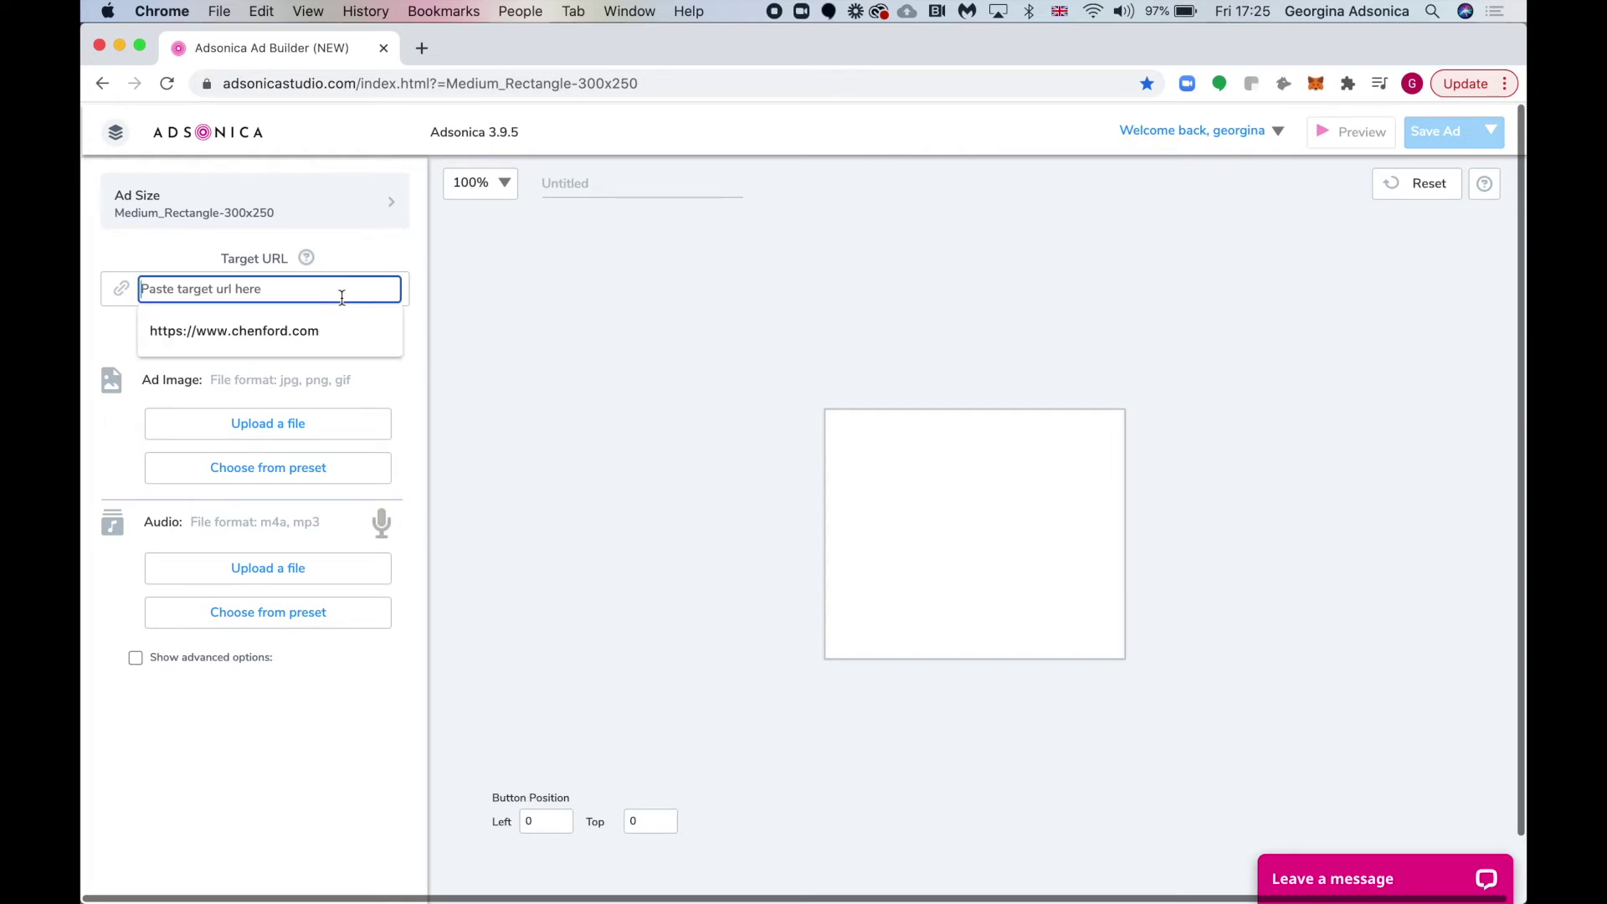
pyautogui.click(331, 328)
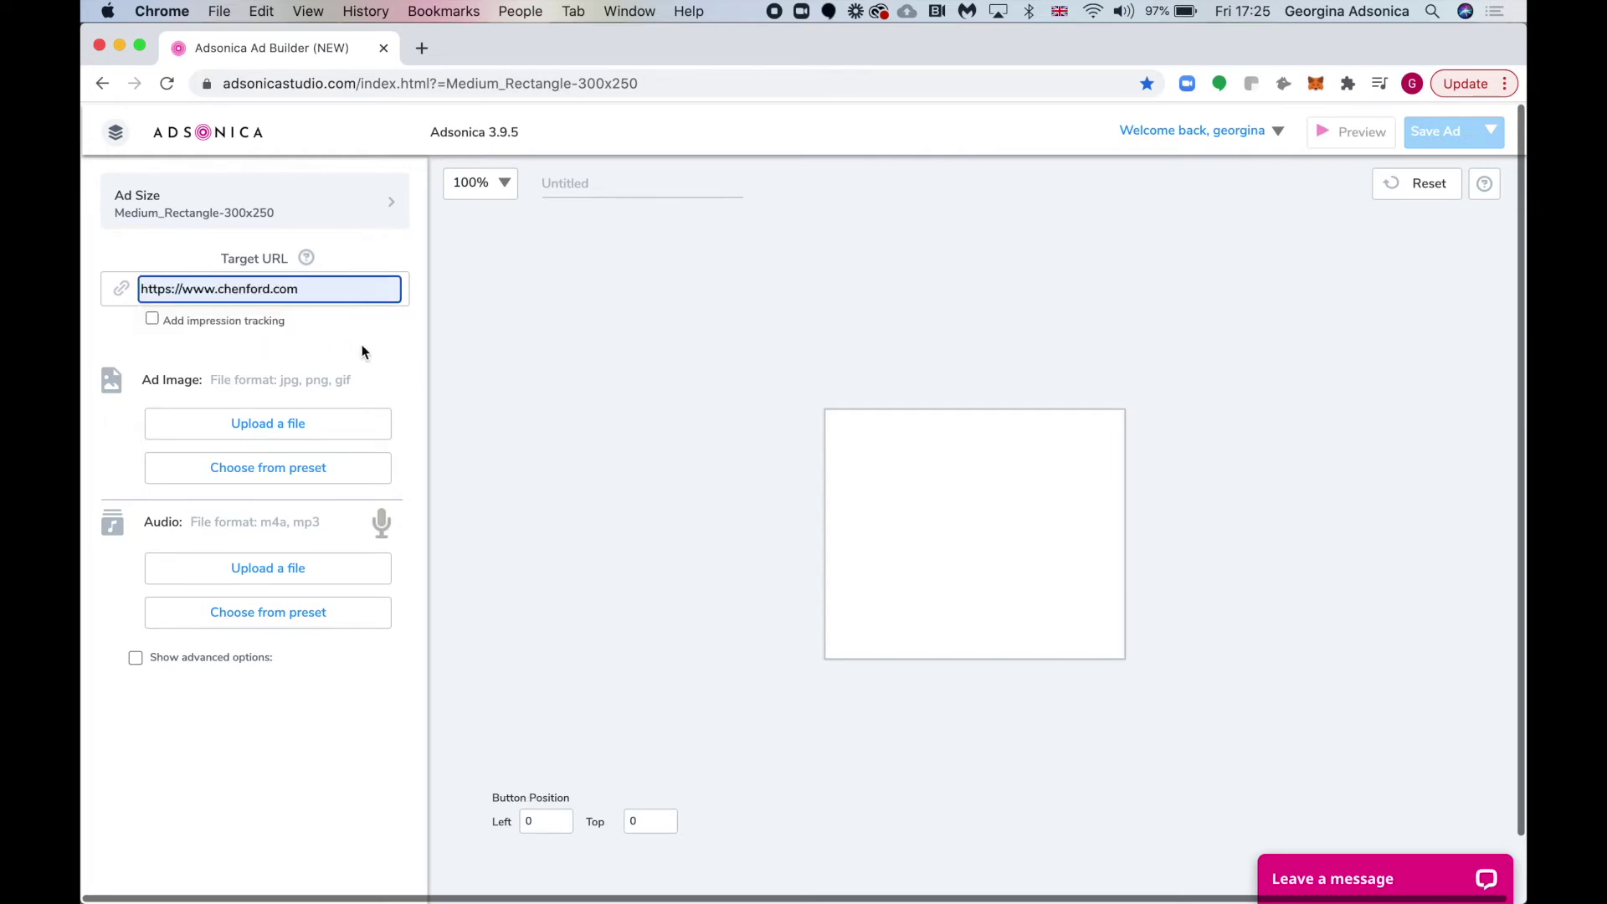
pyautogui.click(340, 431)
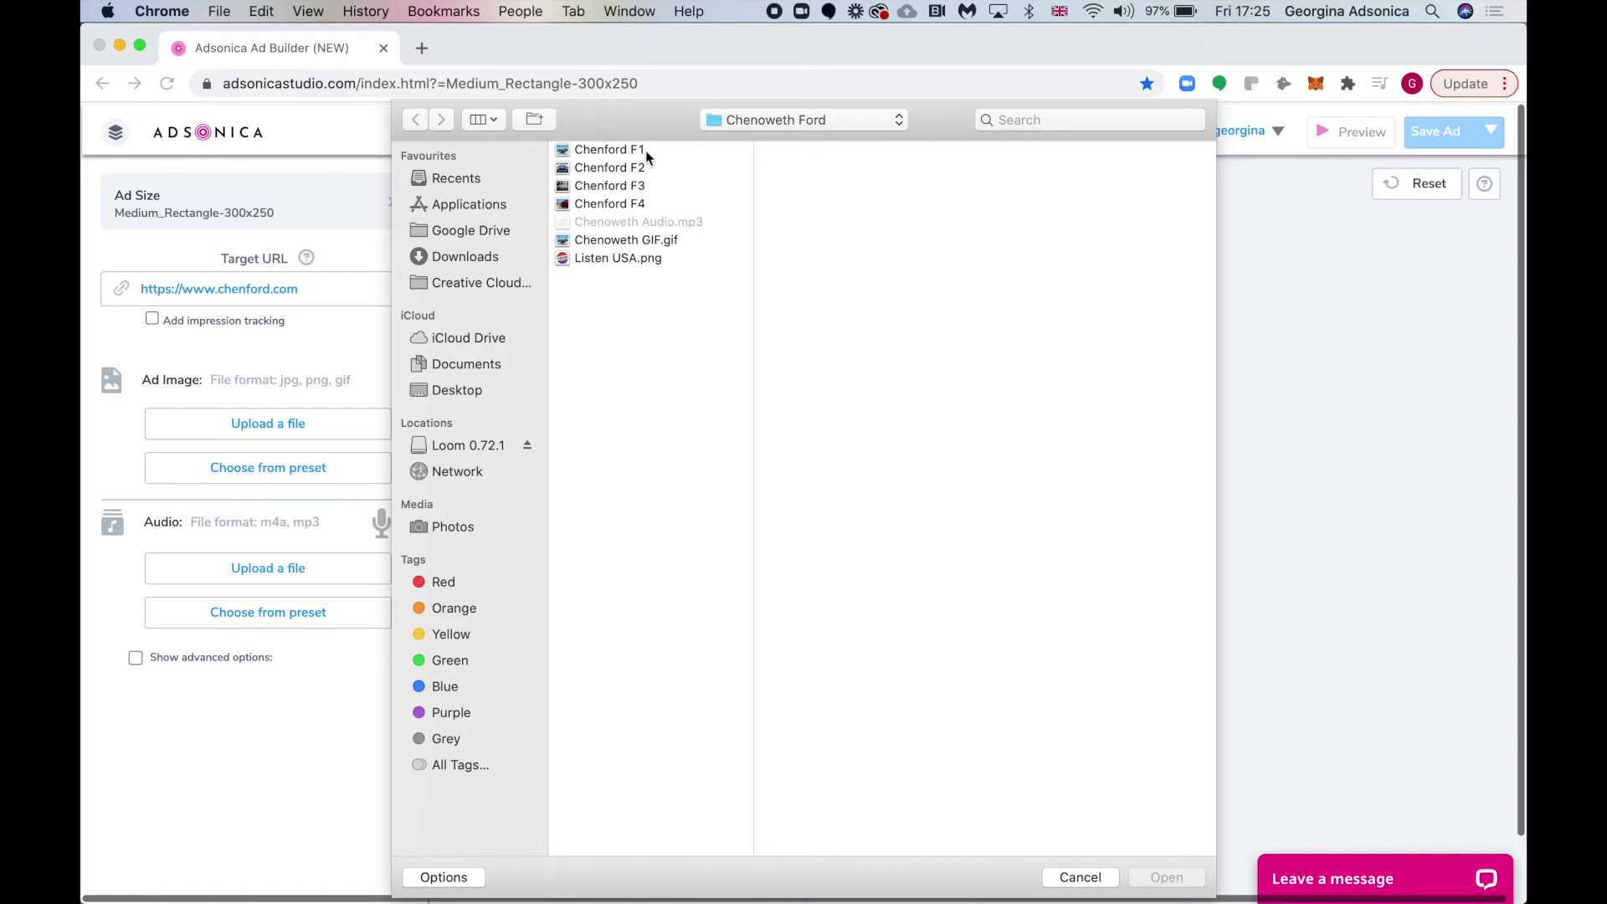
pyautogui.click(651, 151)
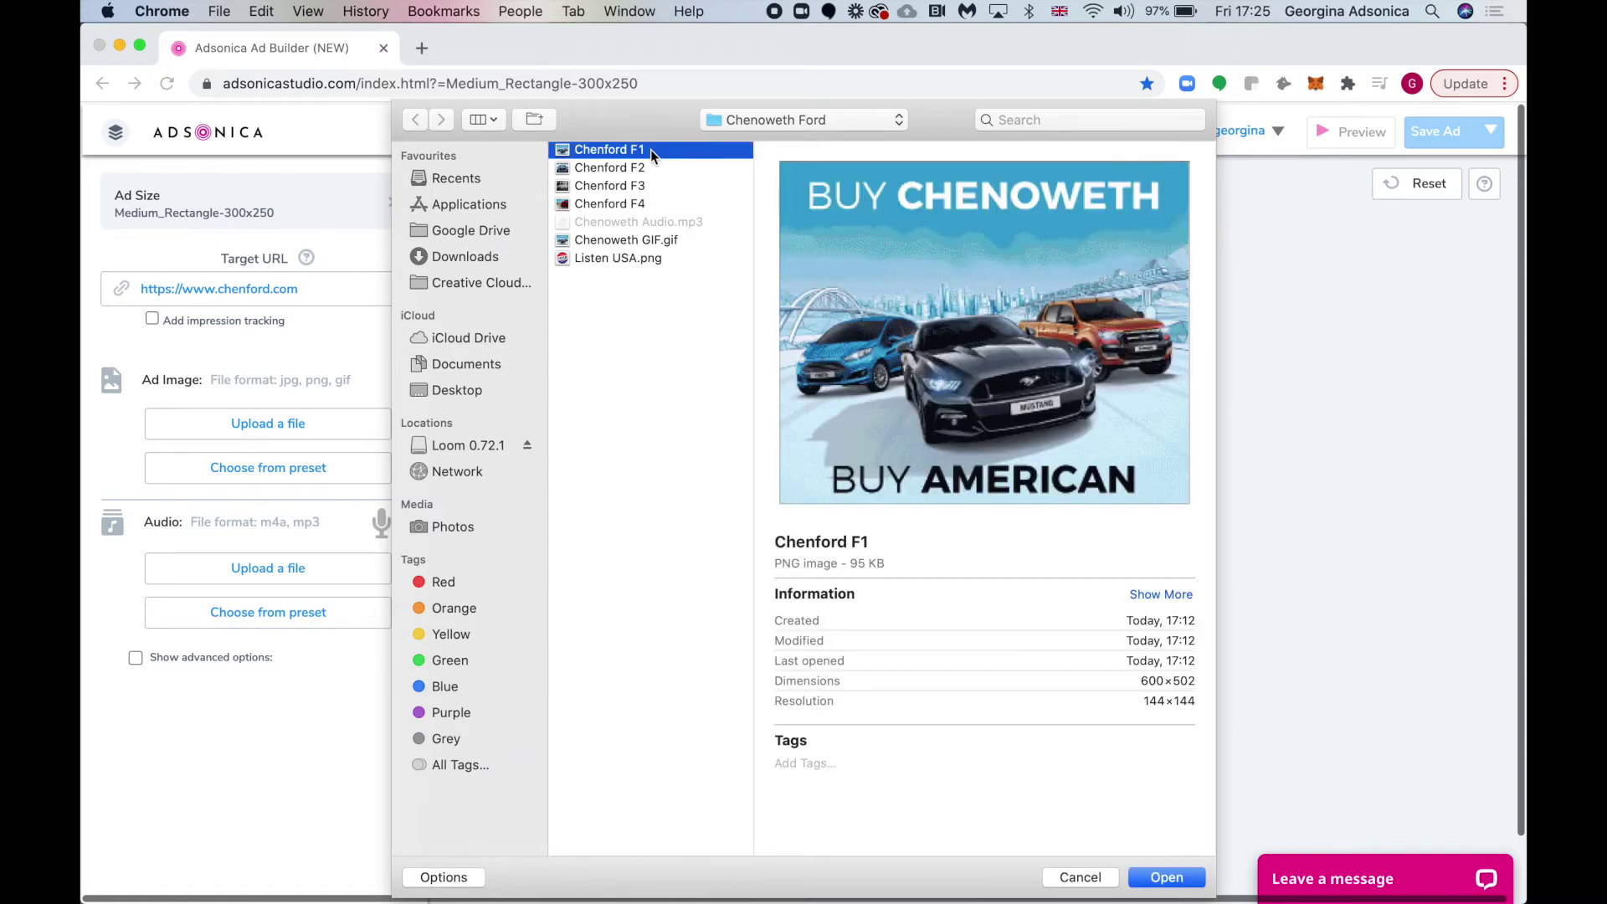
pyautogui.keyDown('shift'); pyautogui.click(646, 168); pyautogui.keyUp('shift')
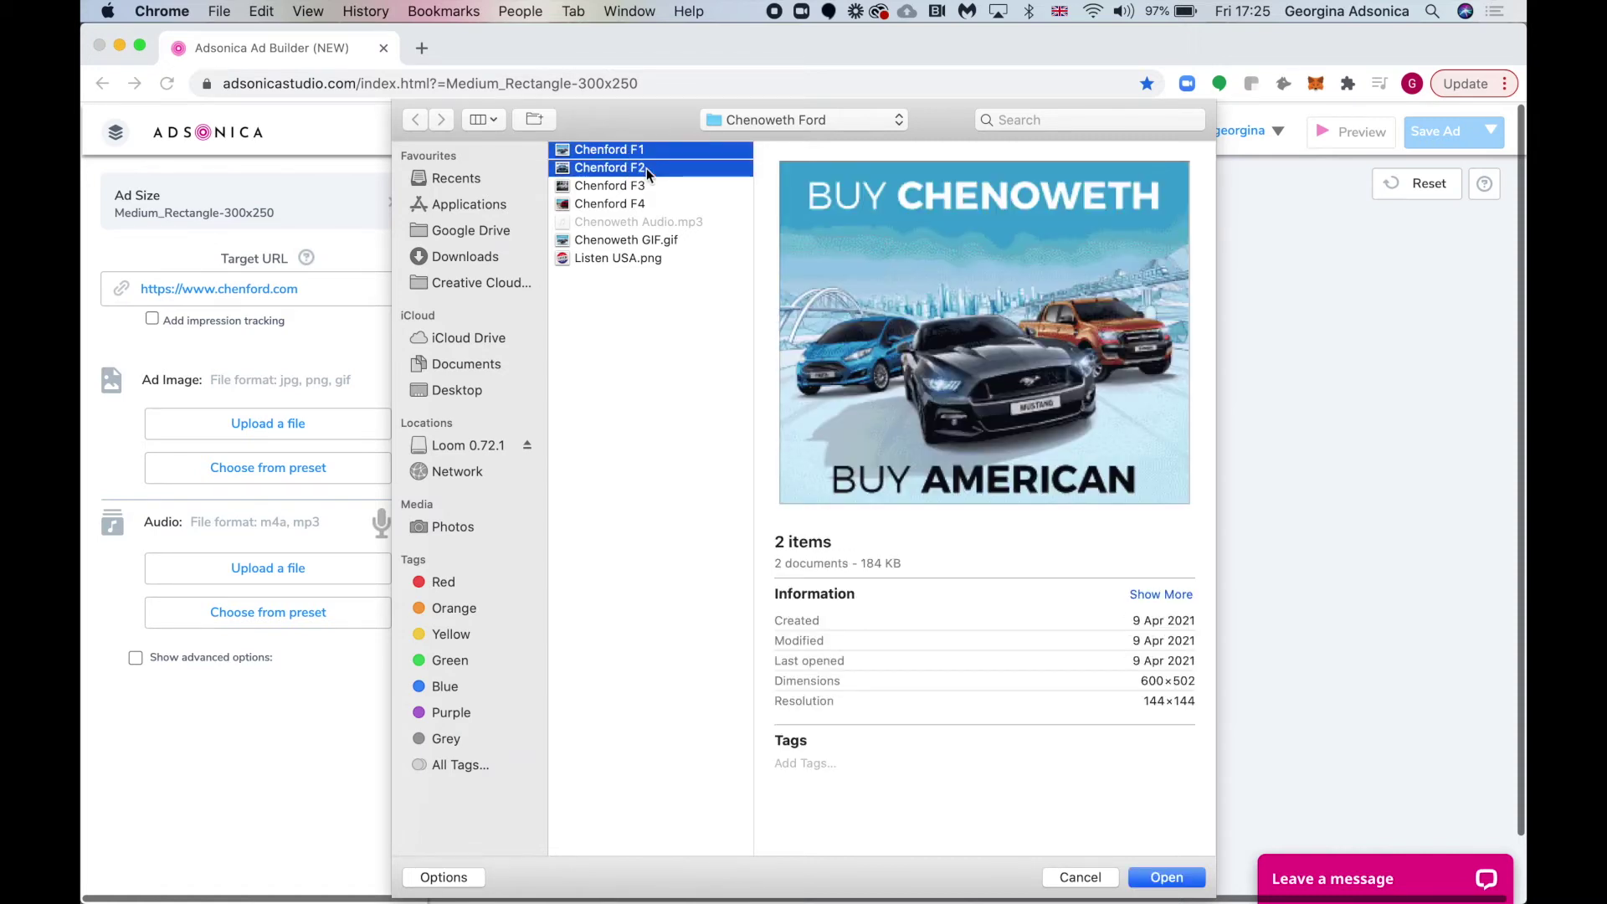
pyautogui.keyDown('shift'); pyautogui.click(643, 188); pyautogui.keyUp('shift')
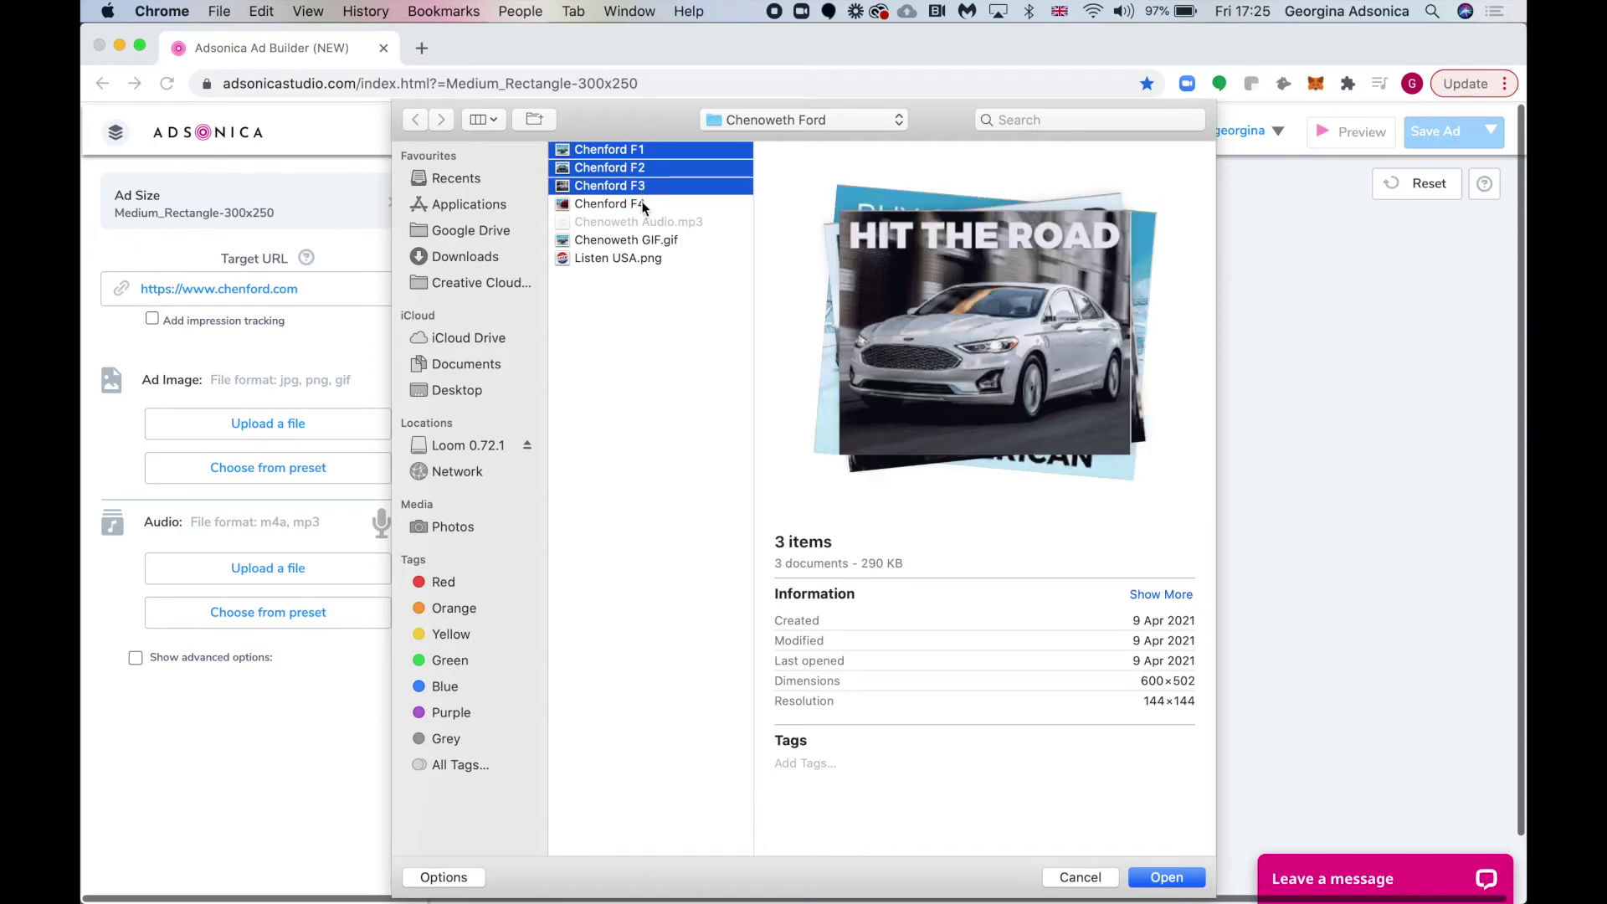
pyautogui.keyDown('shift'); pyautogui.click(642, 203); pyautogui.keyUp('shift')
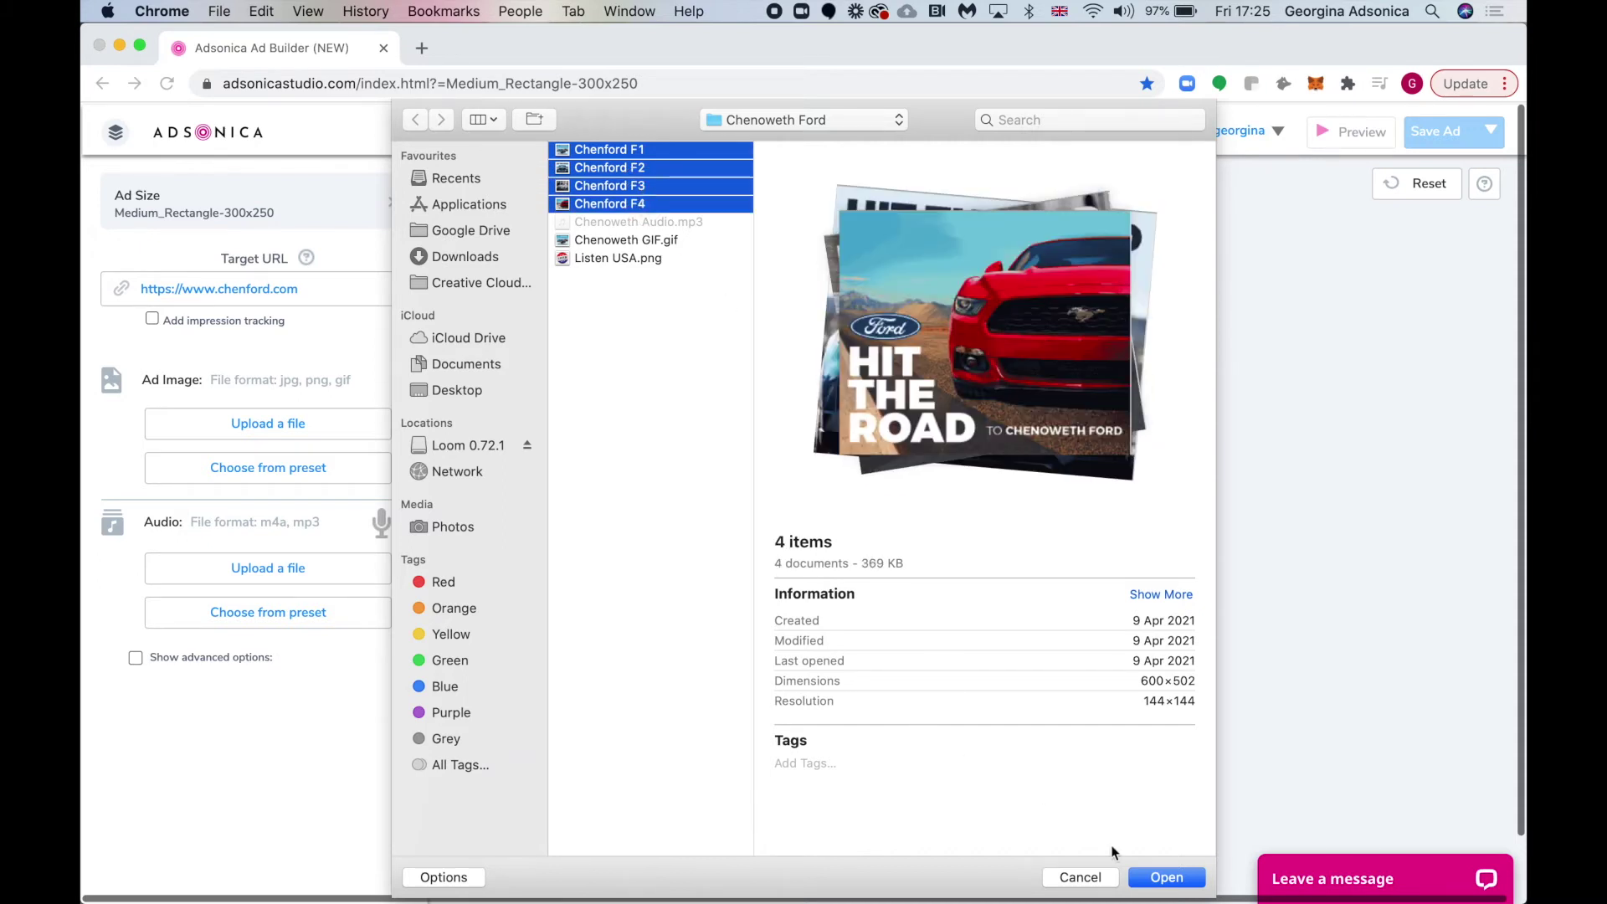
pyautogui.click(1187, 879)
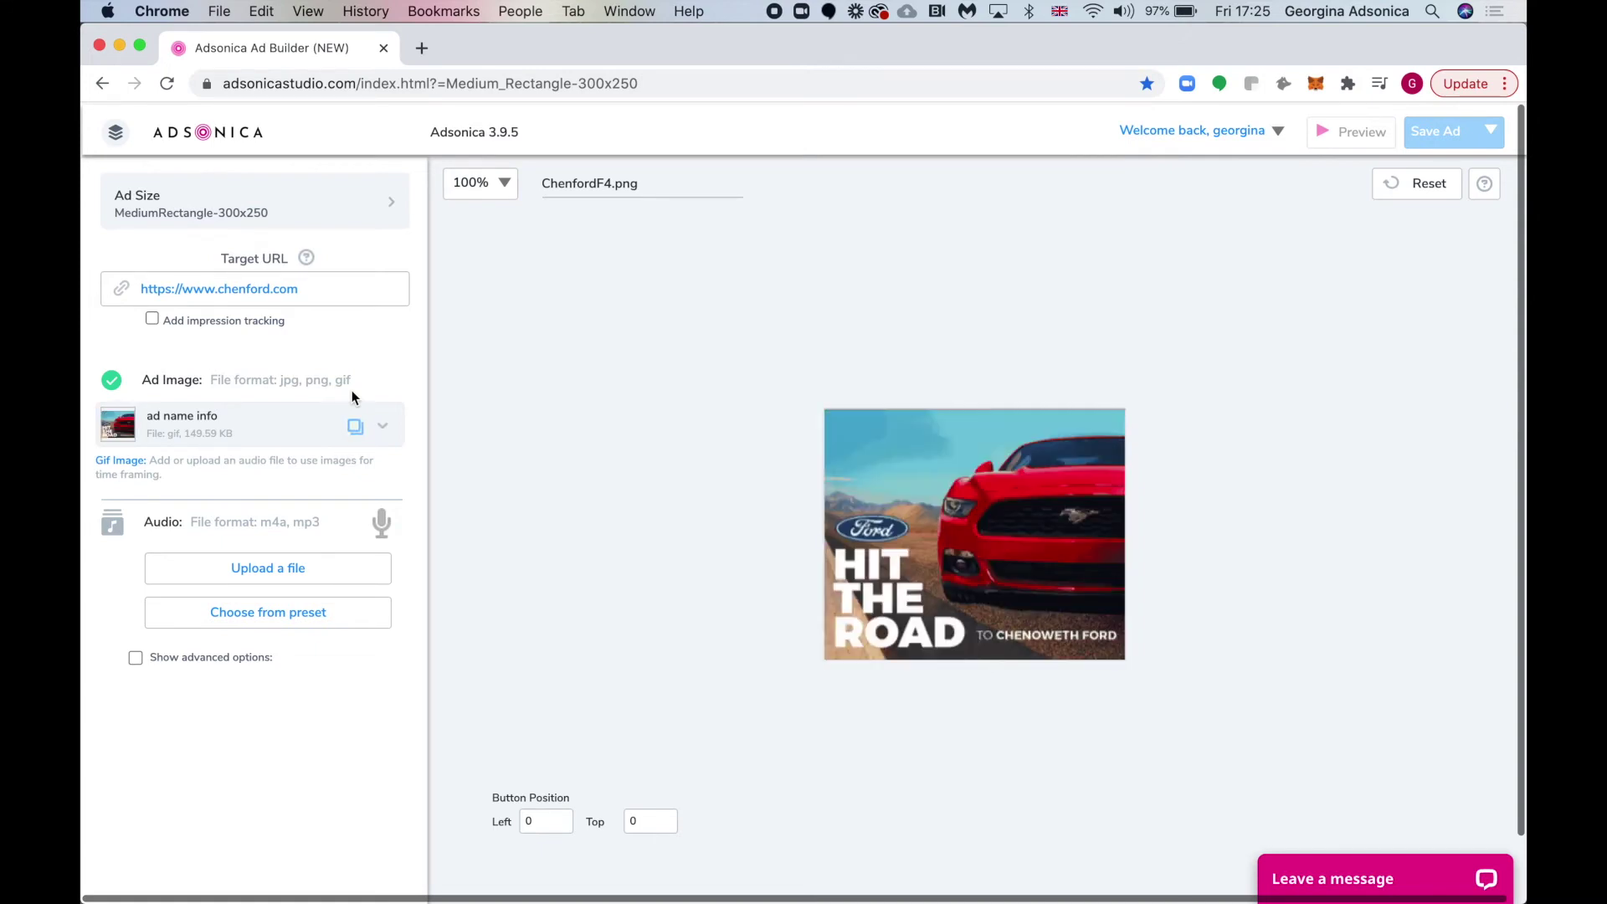
# Step: Add Chenoweth Audio.mp3 as the audio for the multi-image ad
pyautogui.click(288, 575)
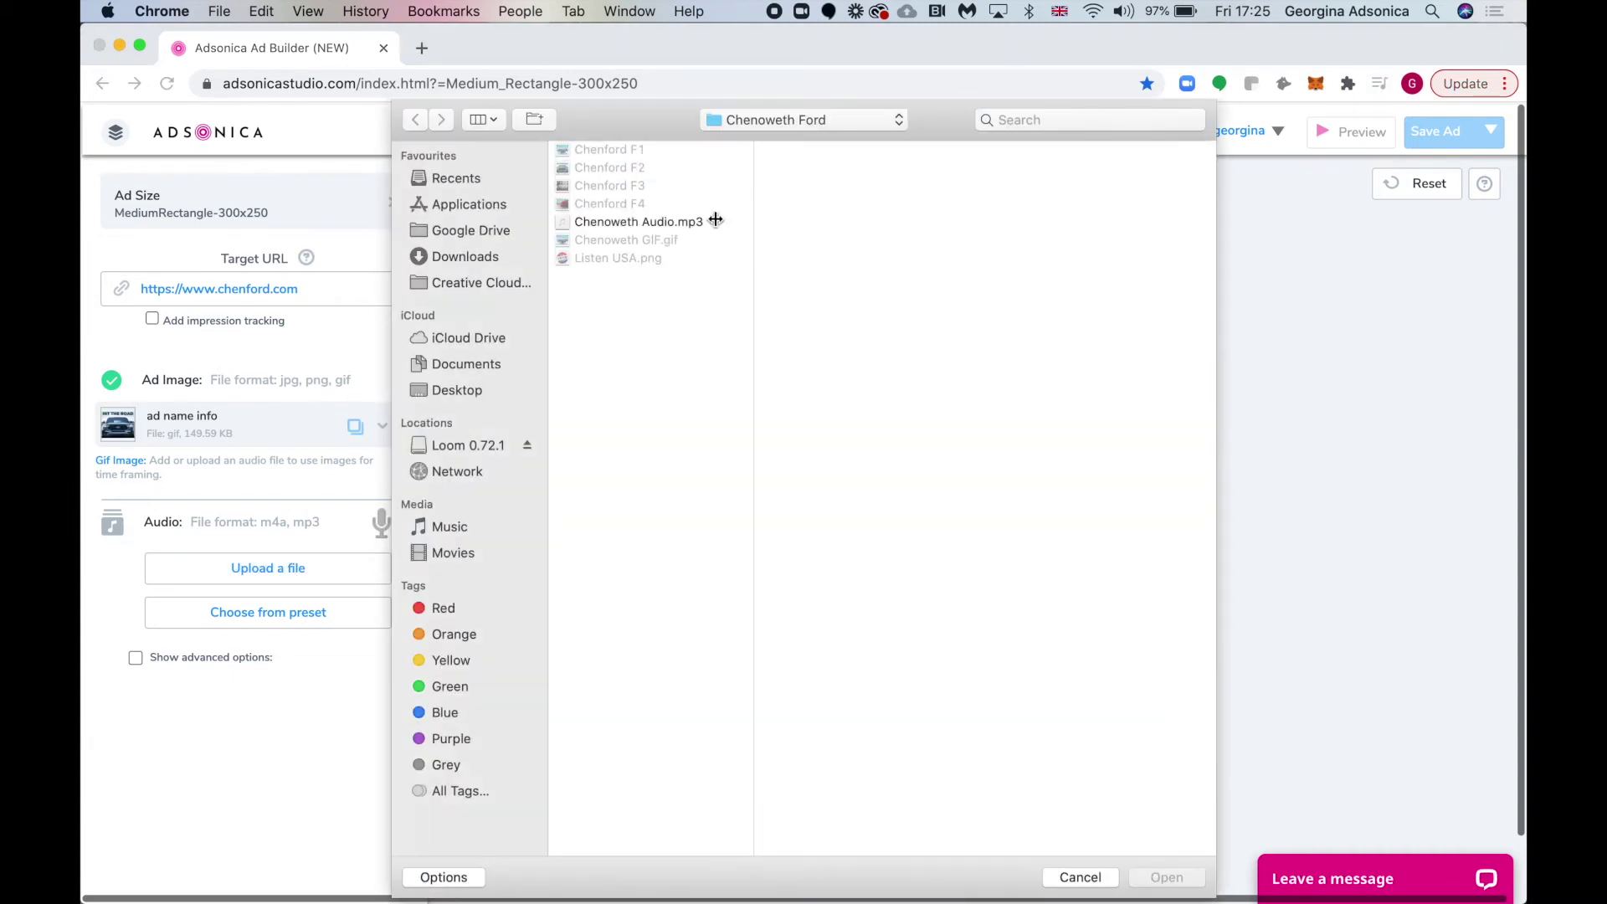
pyautogui.click(687, 224)
pyautogui.press('Return')
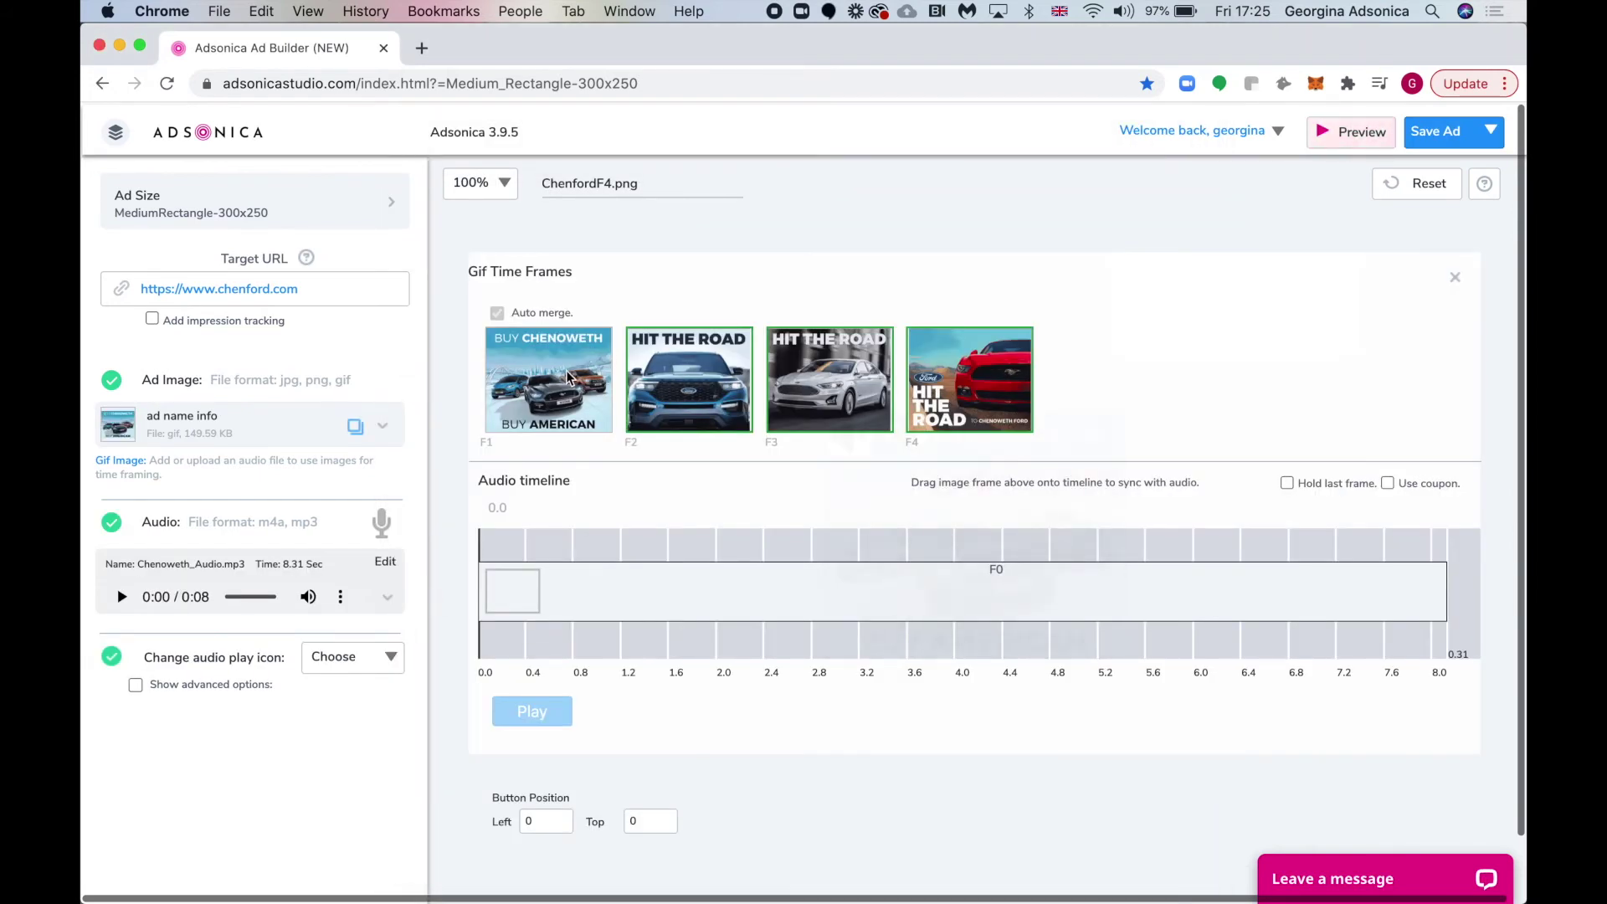
# Step: Place frames F1, F2, F3 and F4 in order on the audio timeline, starting at about 0, 1.6, 3.2 and 5.0 seconds
pyautogui.moveTo(553, 368); pyautogui.dragTo(528, 586)
pyautogui.moveTo(681, 377); pyautogui.dragTo(673, 586)
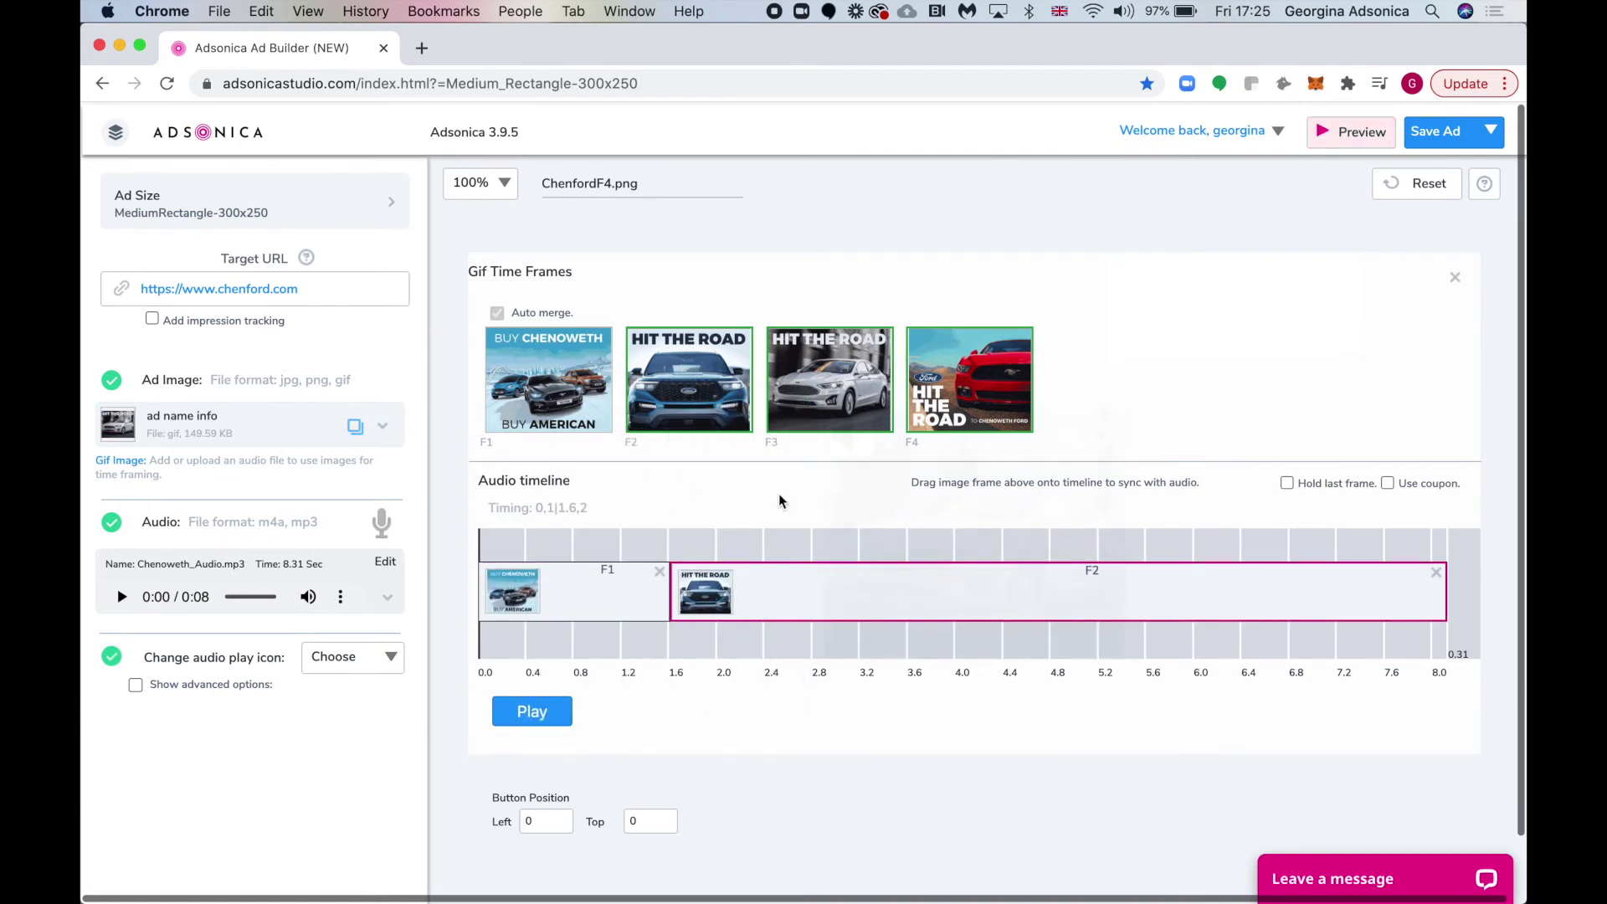
pyautogui.moveTo(844, 437); pyautogui.dragTo(856, 583)
pyautogui.moveTo(970, 381); pyautogui.dragTo(1061, 591)
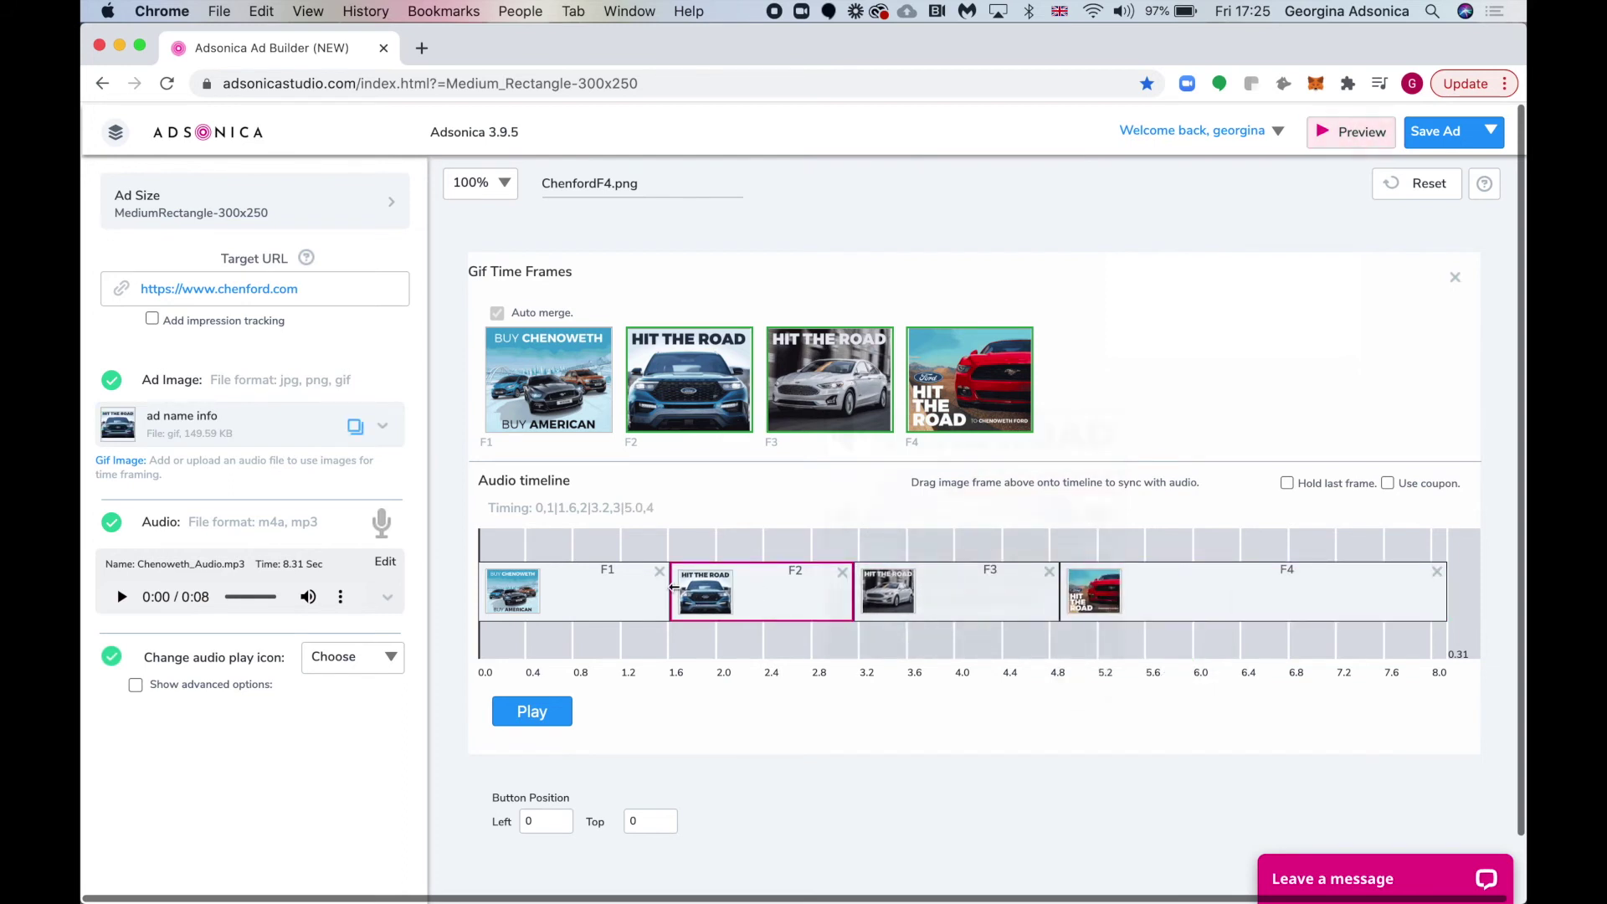
# Step: Retime the timeline so F2 starts at about 2.4 and F4 at about 4.1 seconds, and close the frame timing editor
pyautogui.moveTo(674, 588); pyautogui.dragTo(856, 591)
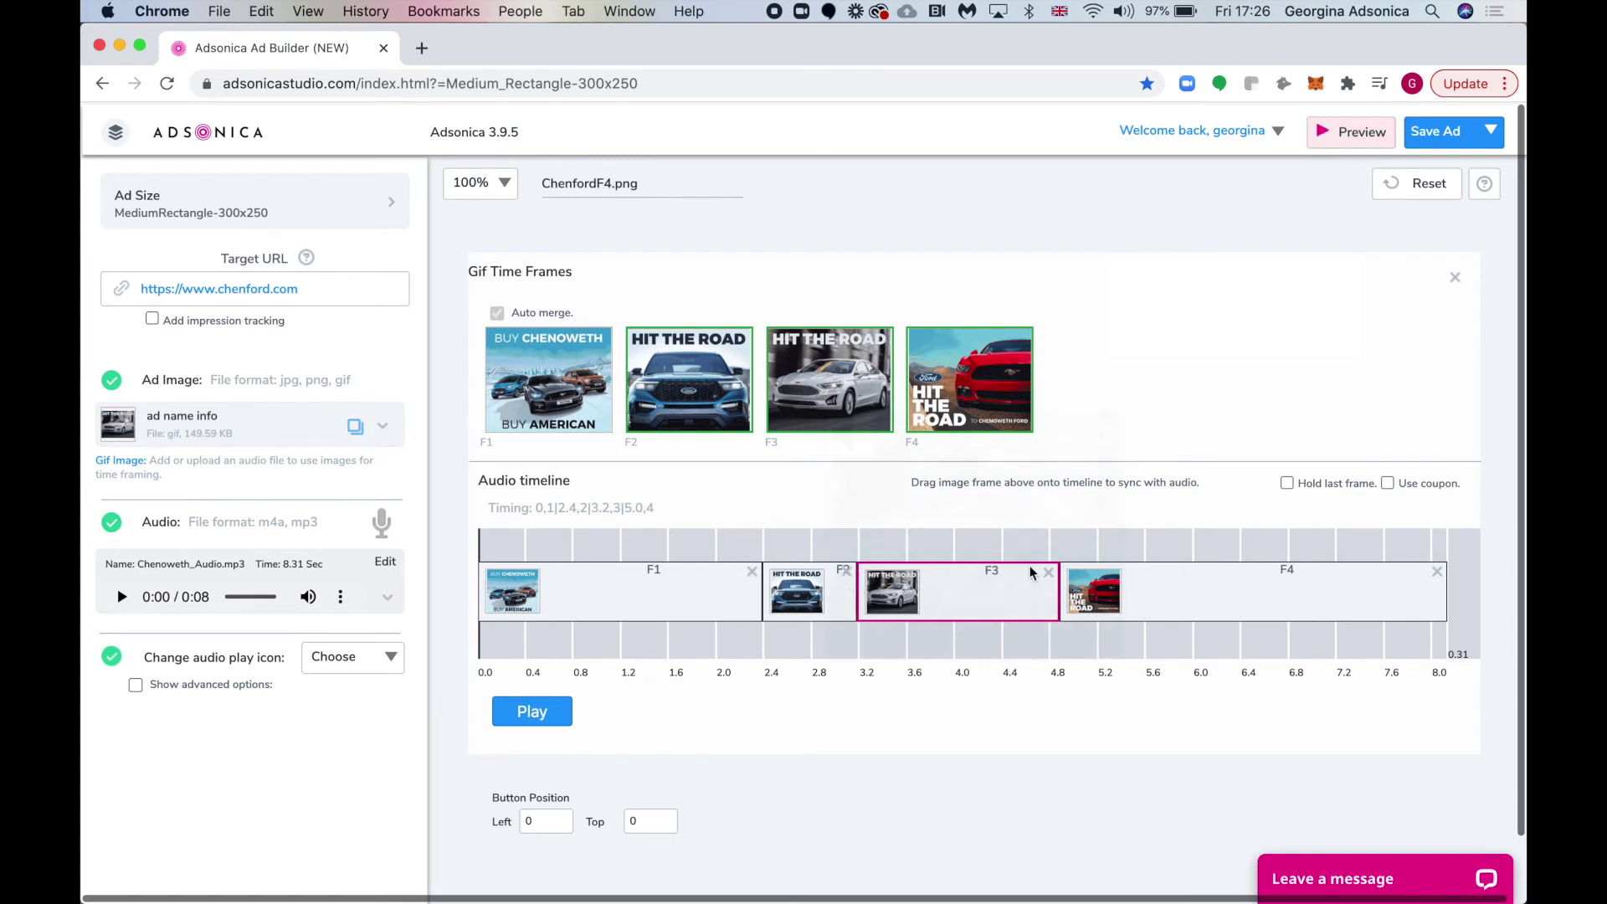
pyautogui.click(1057, 592)
pyautogui.moveTo(1057, 593); pyautogui.dragTo(952, 593)
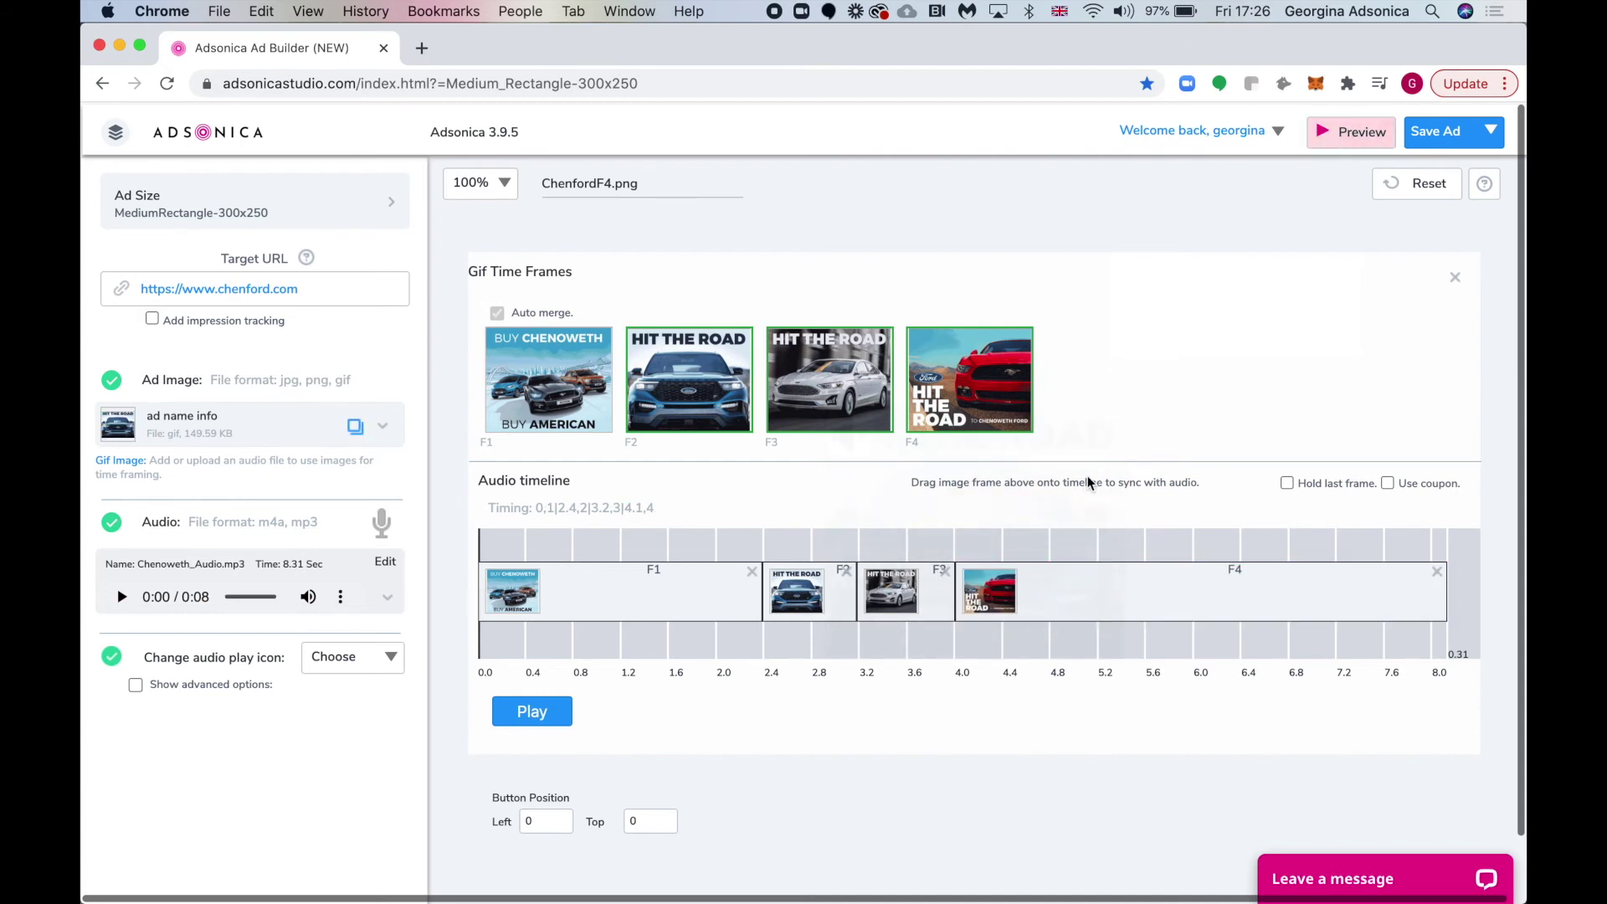
pyautogui.click(1456, 280)
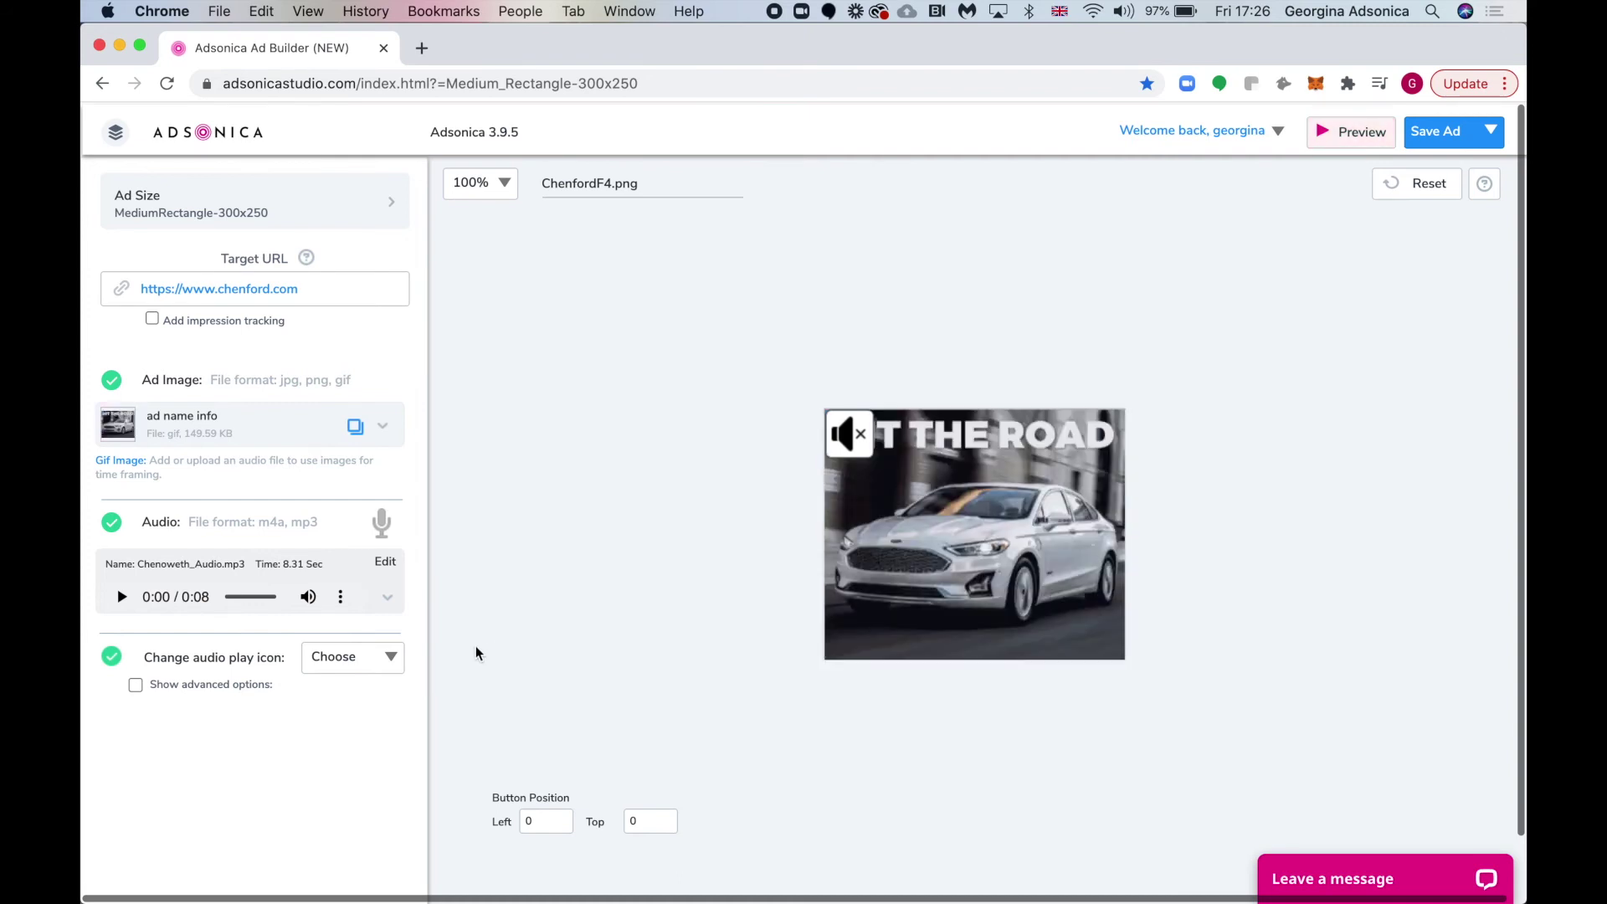
# Step: Use Listen USA.png as the audio play icon and position it on the multi-image ad at about left 111, top 44
pyautogui.click(392, 659)
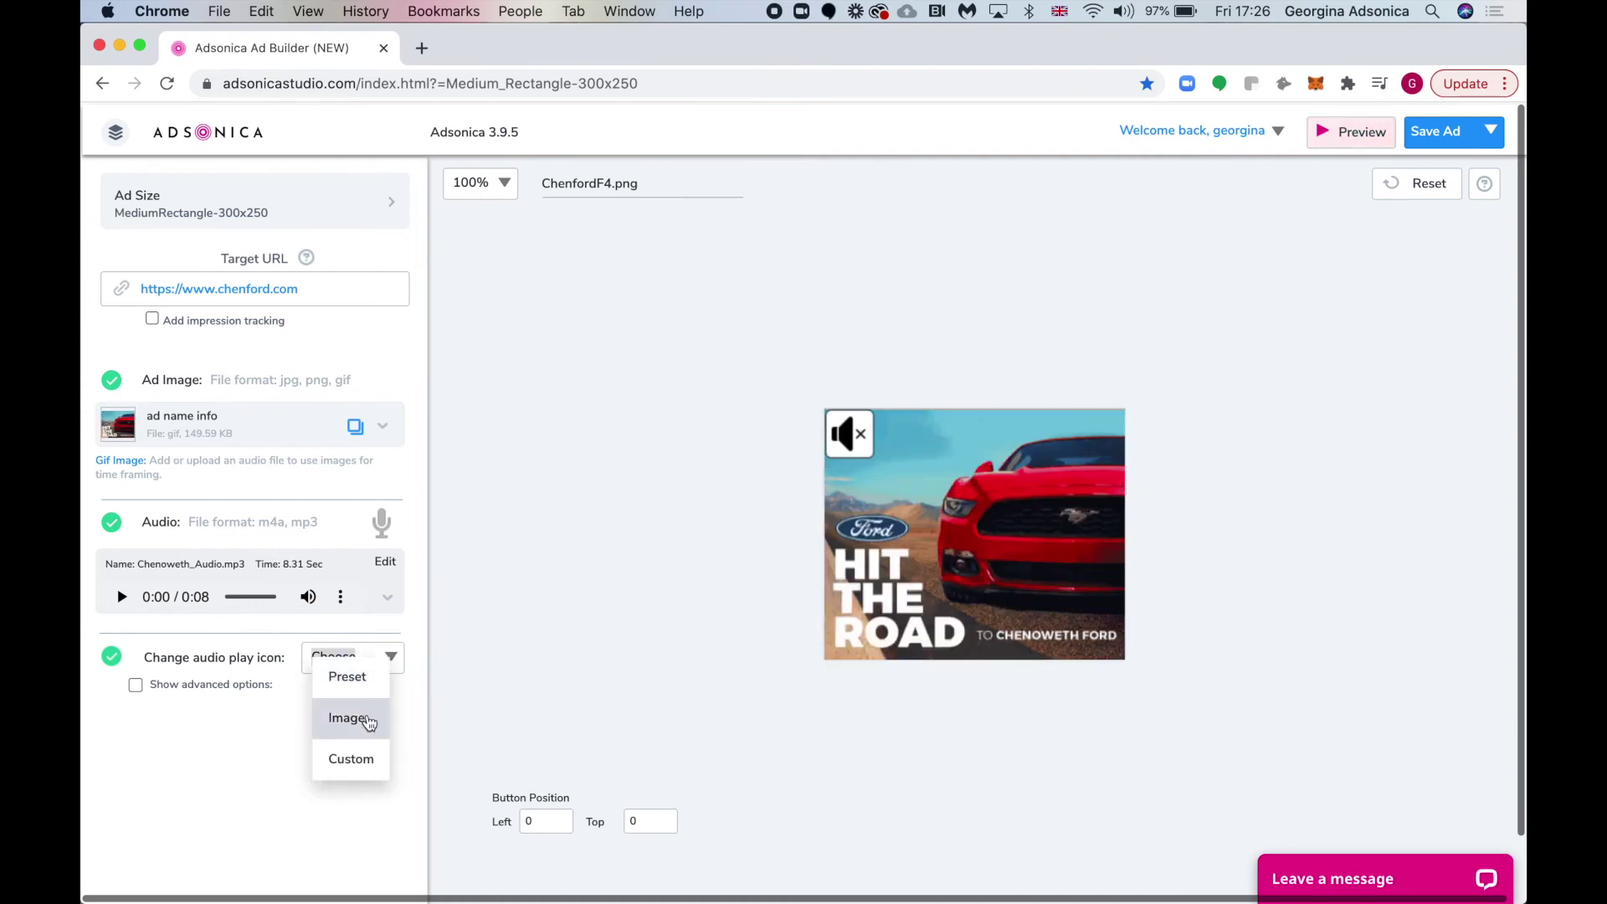
pyautogui.click(373, 725)
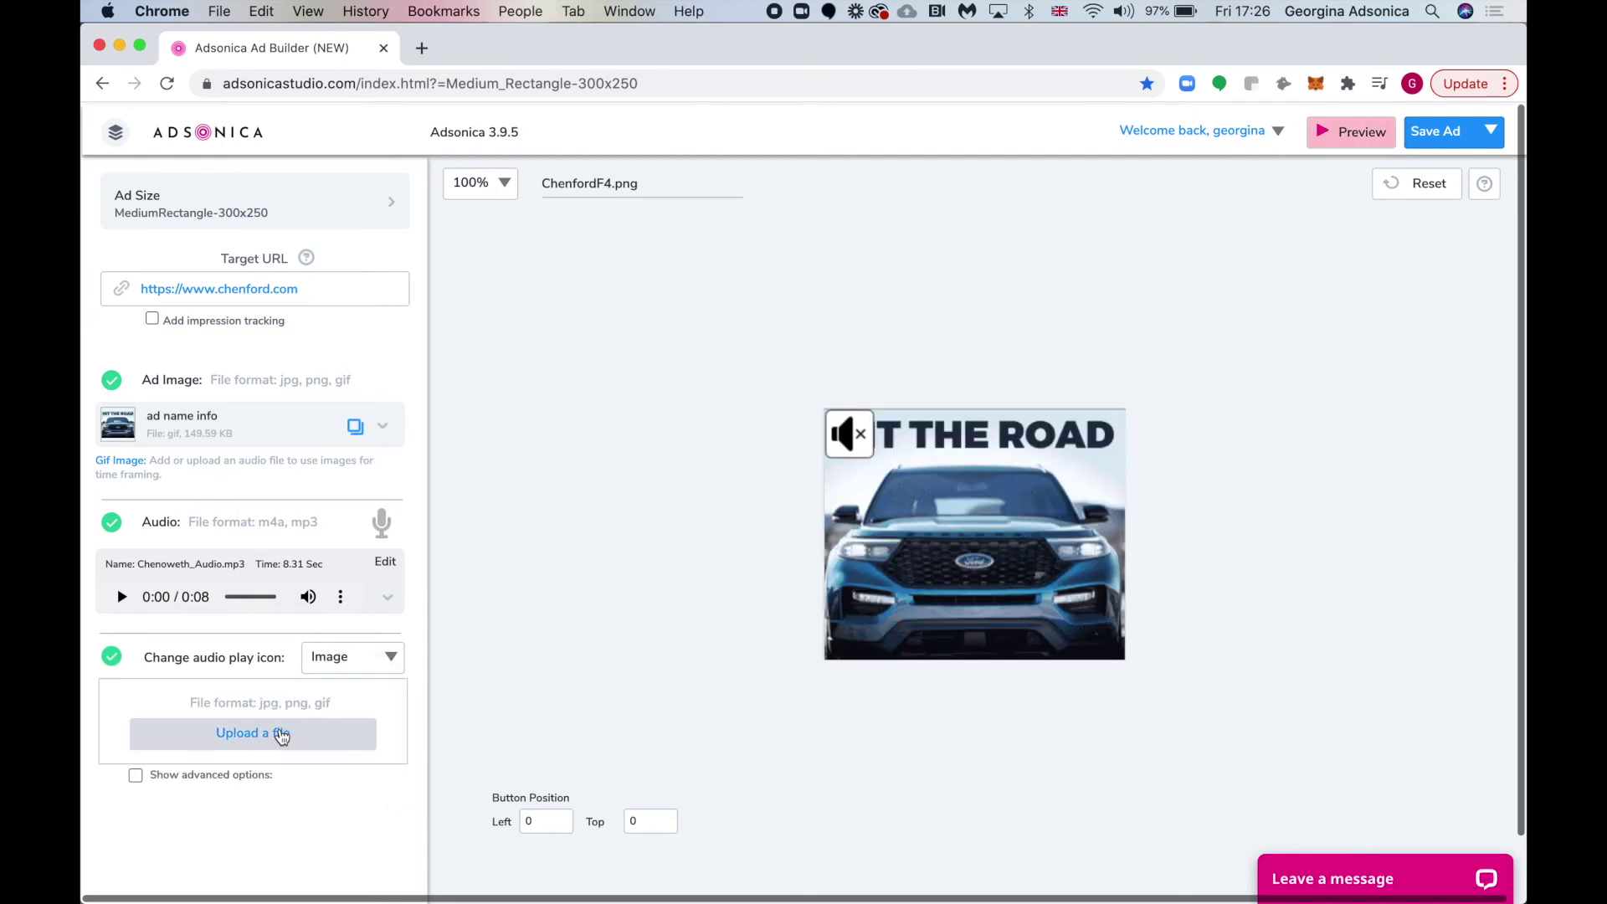
pyautogui.click(281, 736)
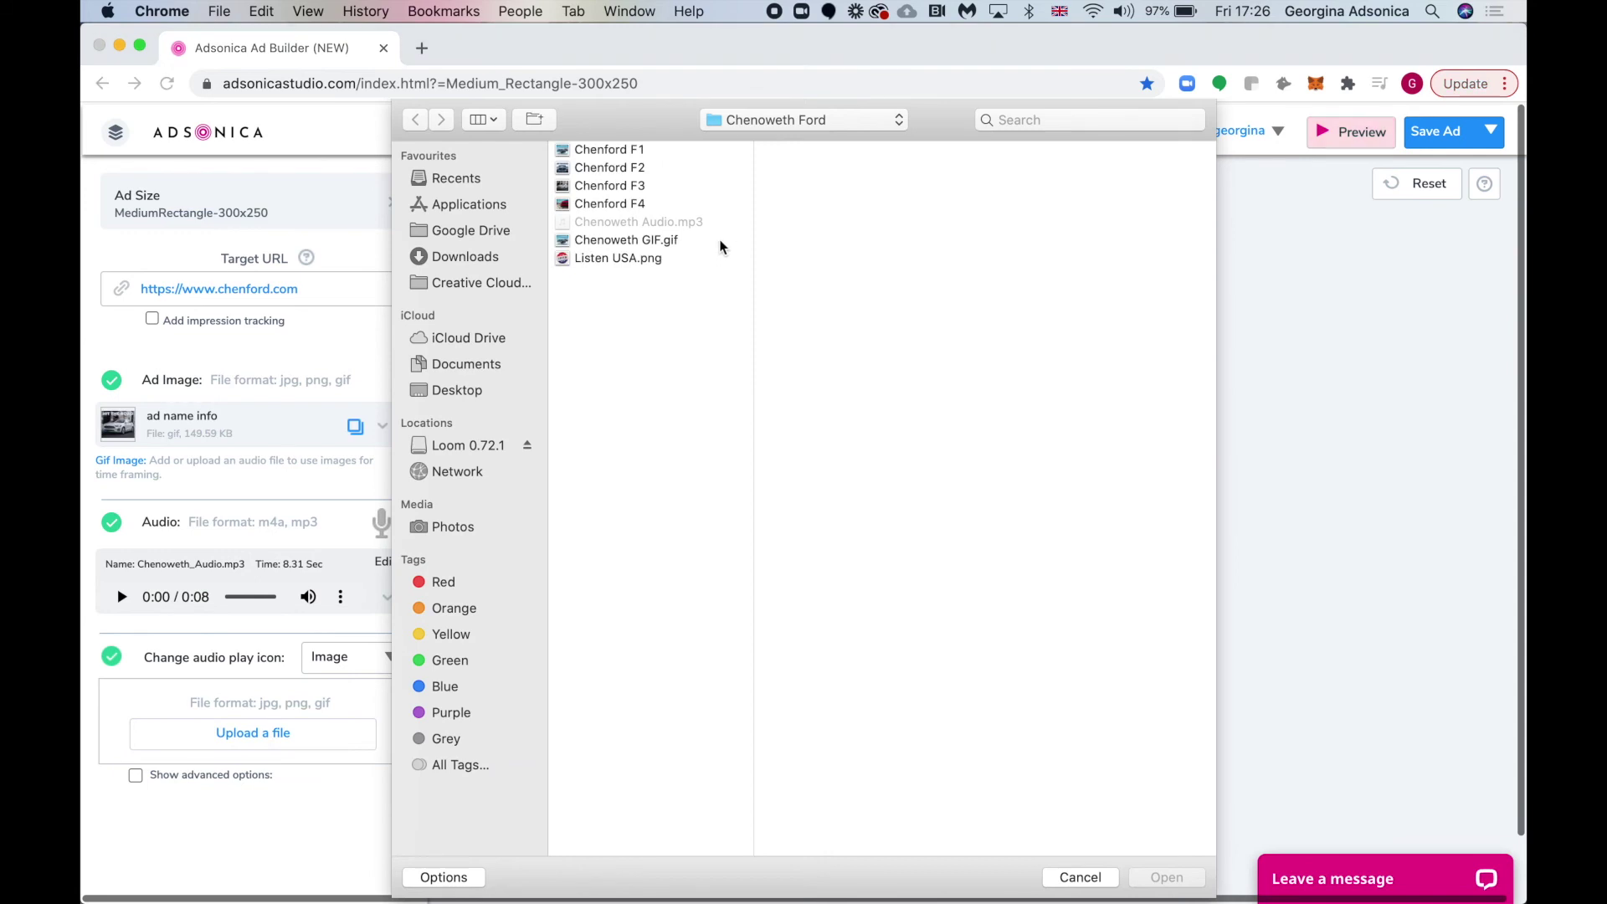
pyautogui.click(652, 259)
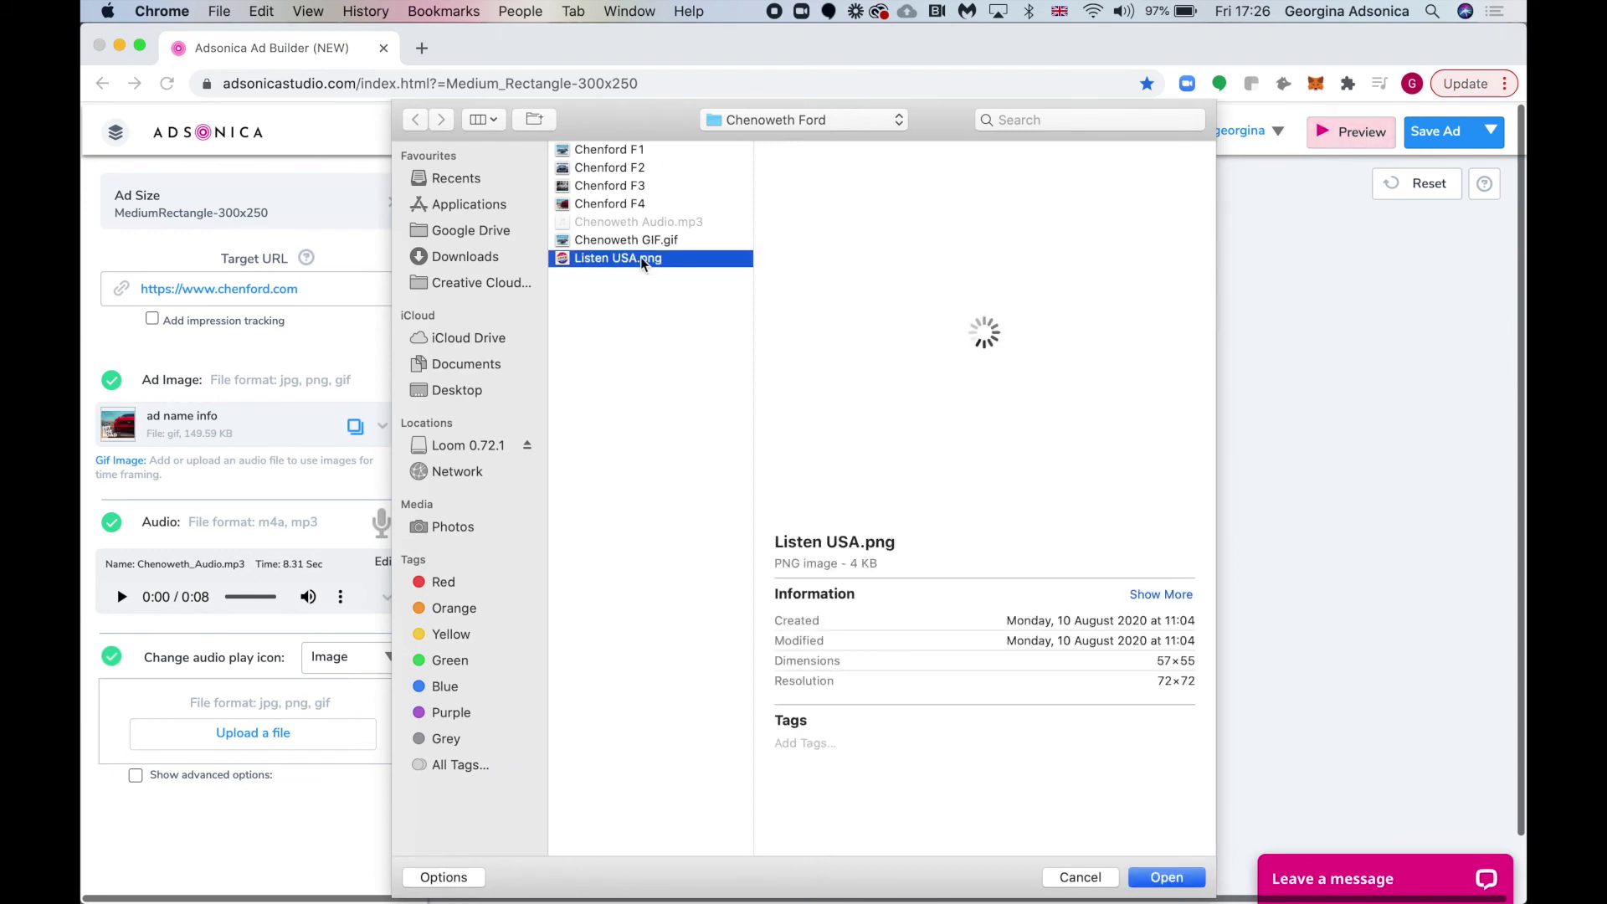
pyautogui.click(1157, 884)
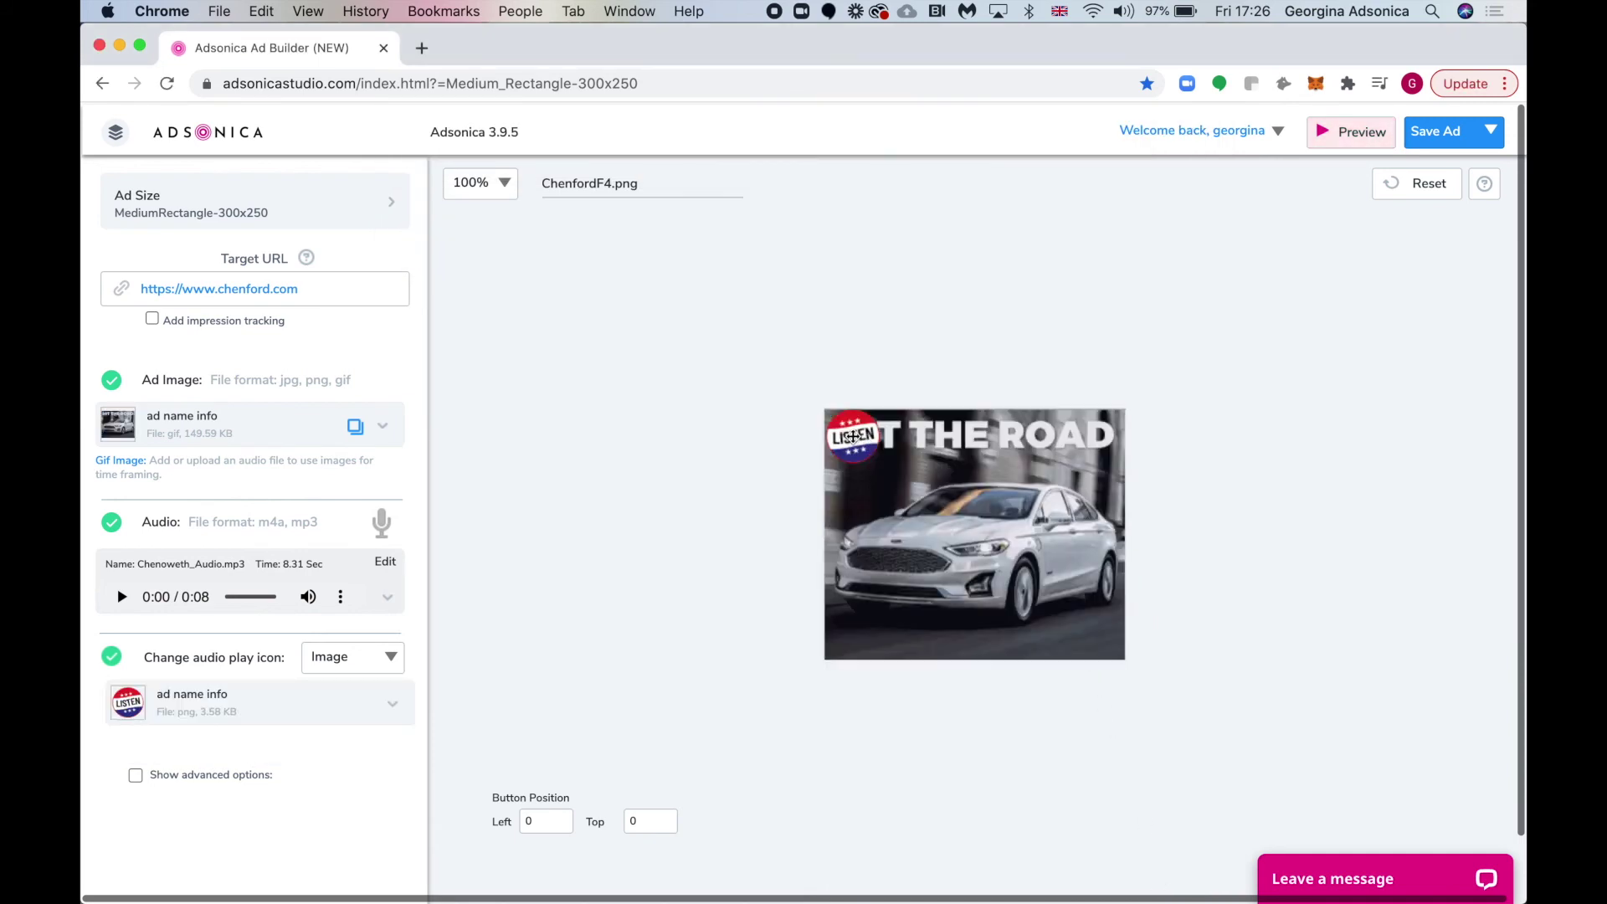
pyautogui.moveTo(853, 436); pyautogui.dragTo(966, 482)
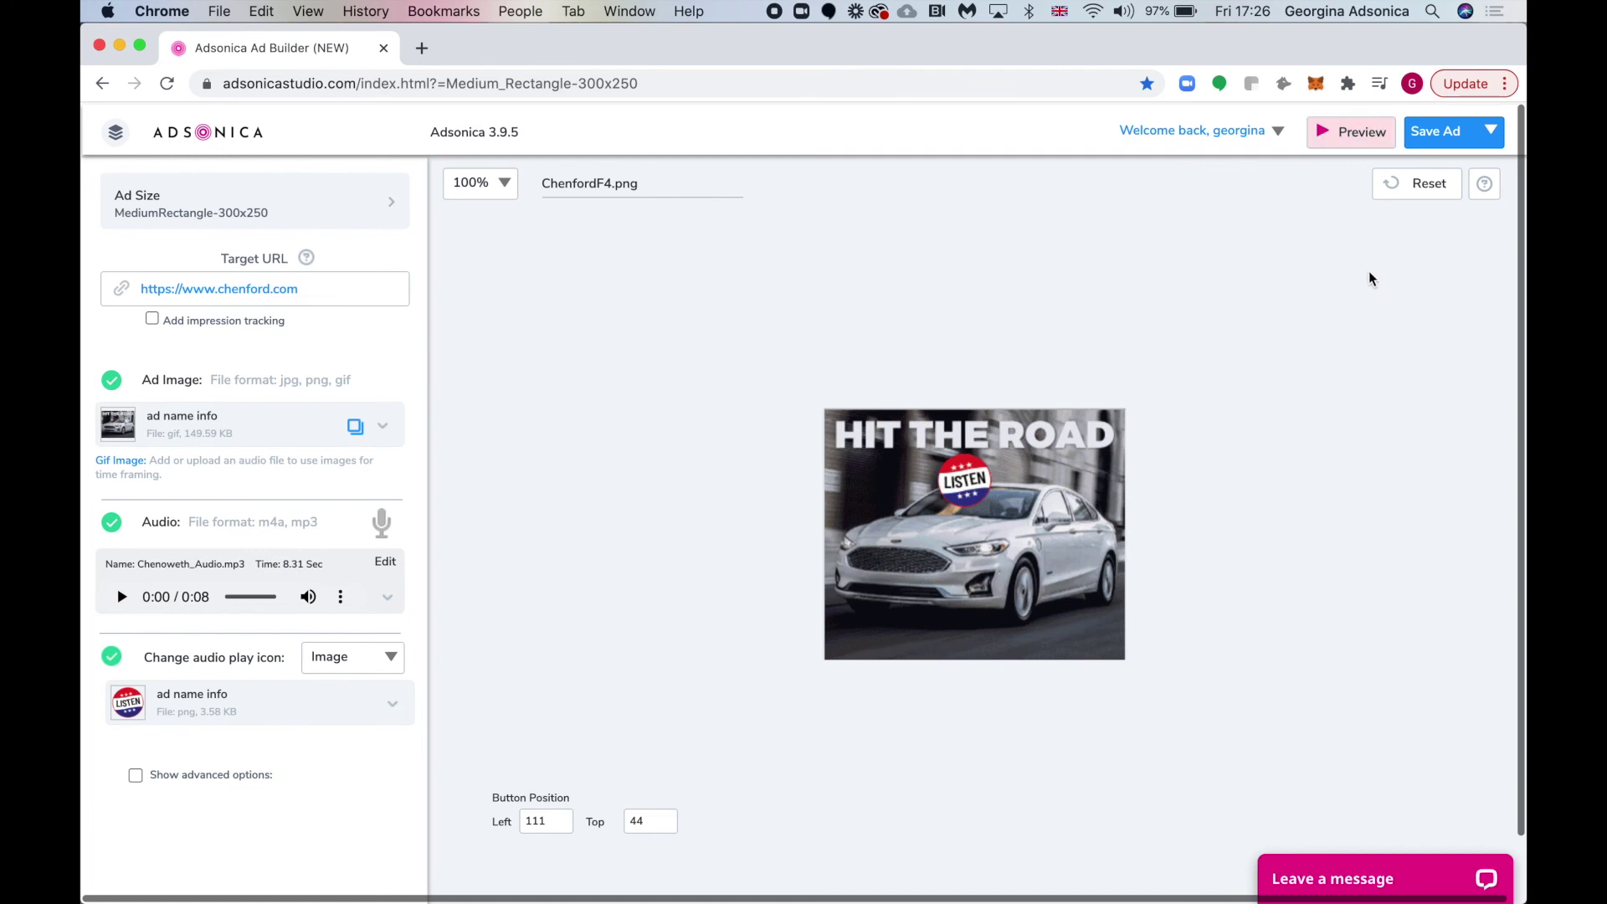
# Step: Preview the multi-image ad and play its audio with the Listen button to check the frame sync
pyautogui.click(1343, 134)
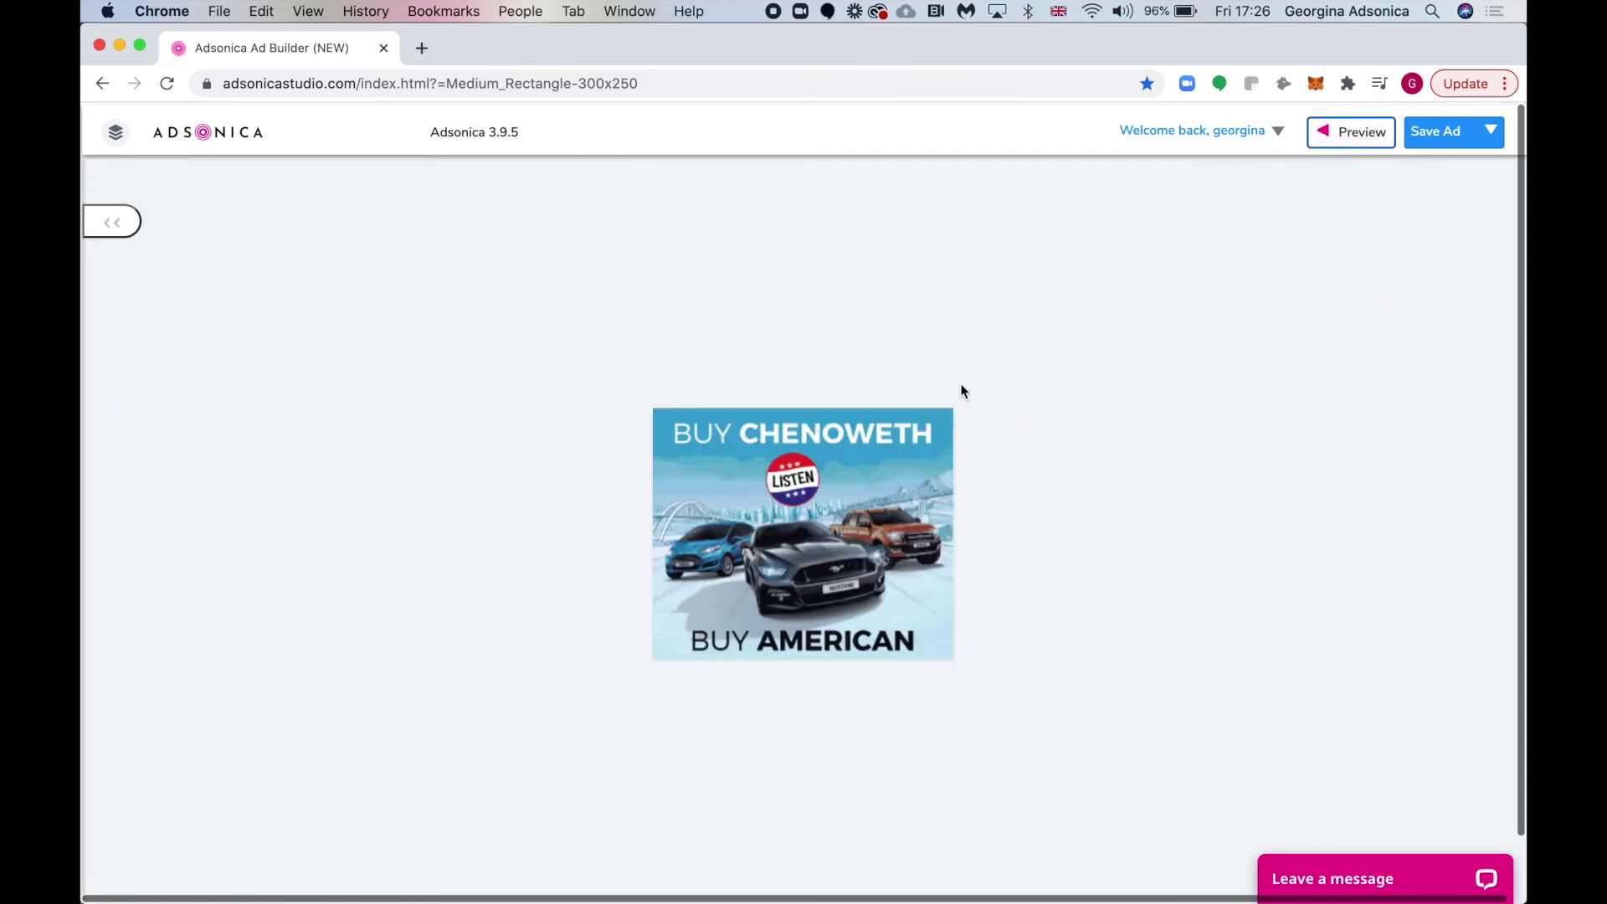
pyautogui.click(802, 488)
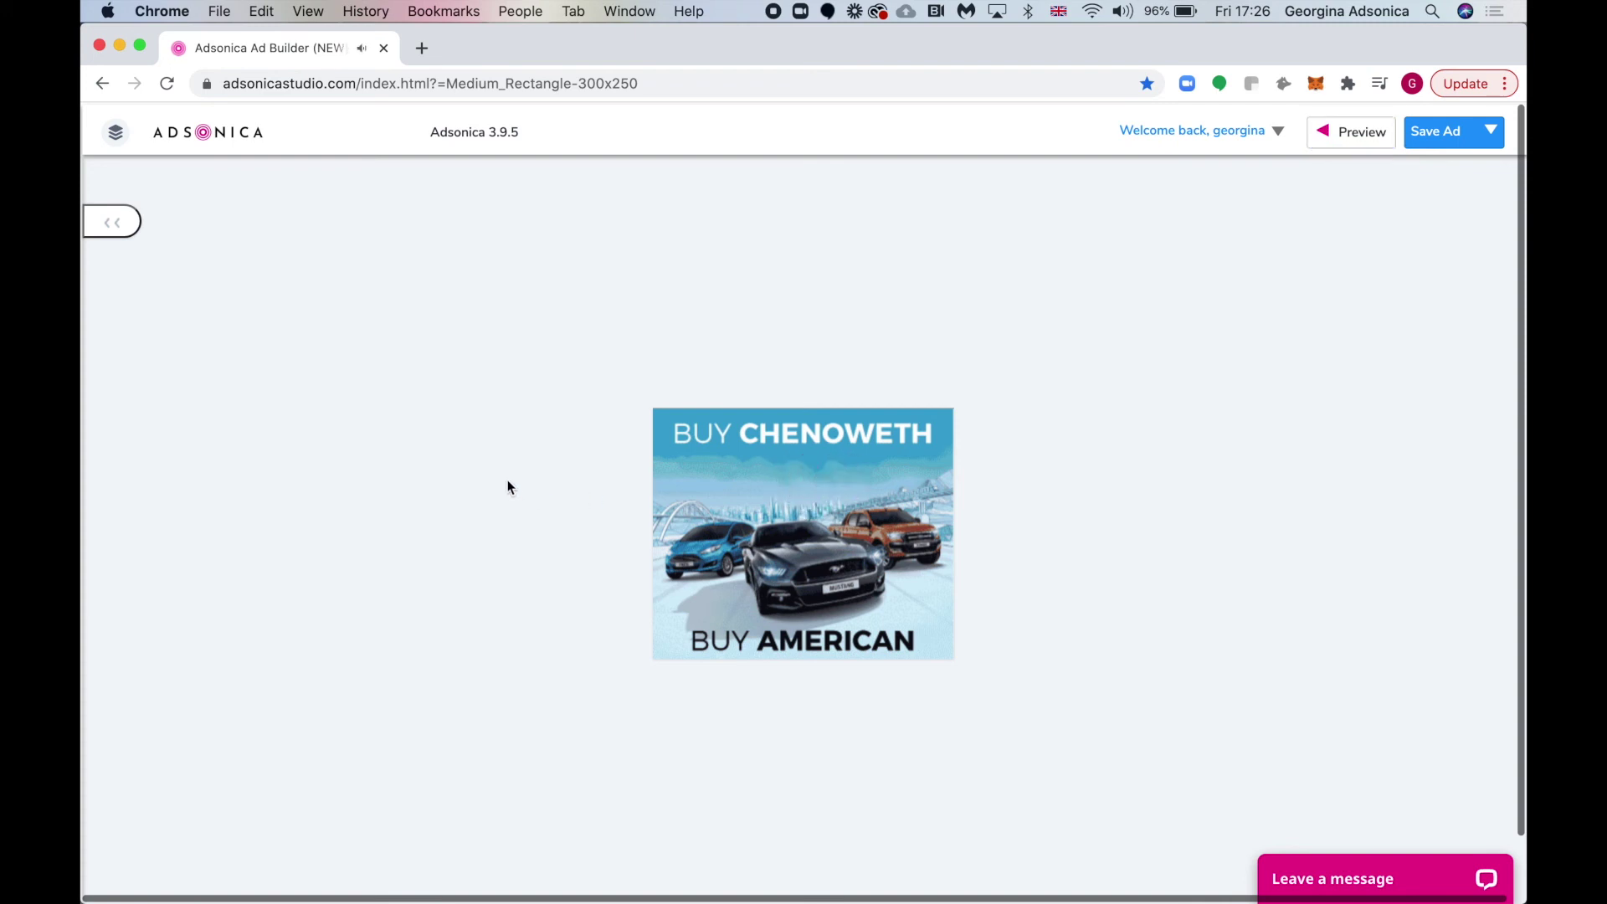